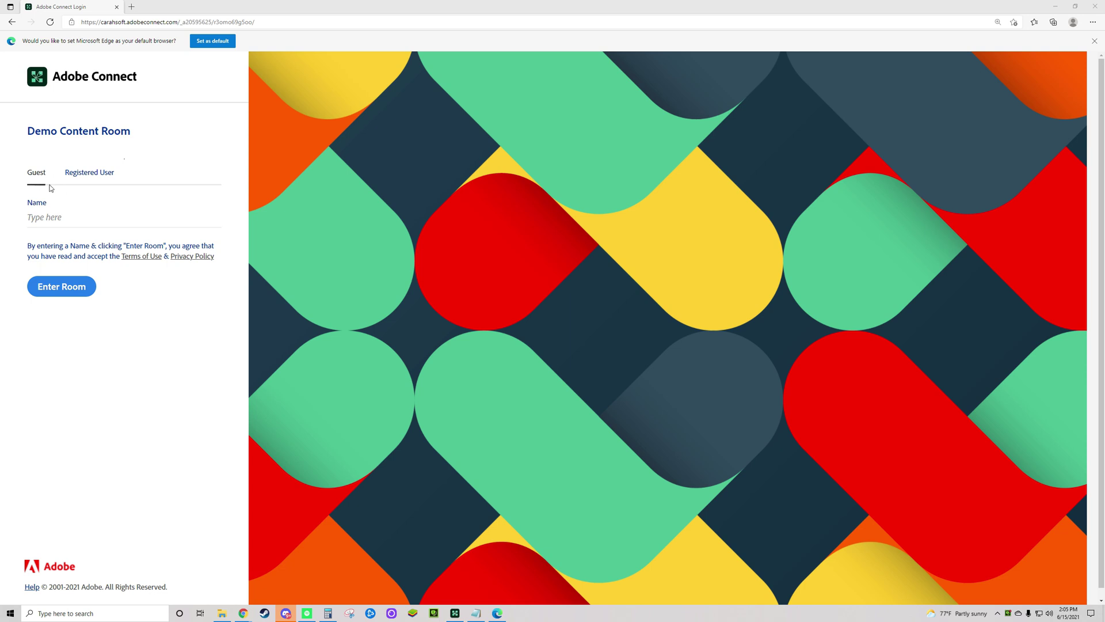
Look over the Registered User sign-in form on the Demo Content Room login page
{"action": "left_click", "coordinate": [65, 223]}
{"action": "left_click", "coordinate": [92, 419]}
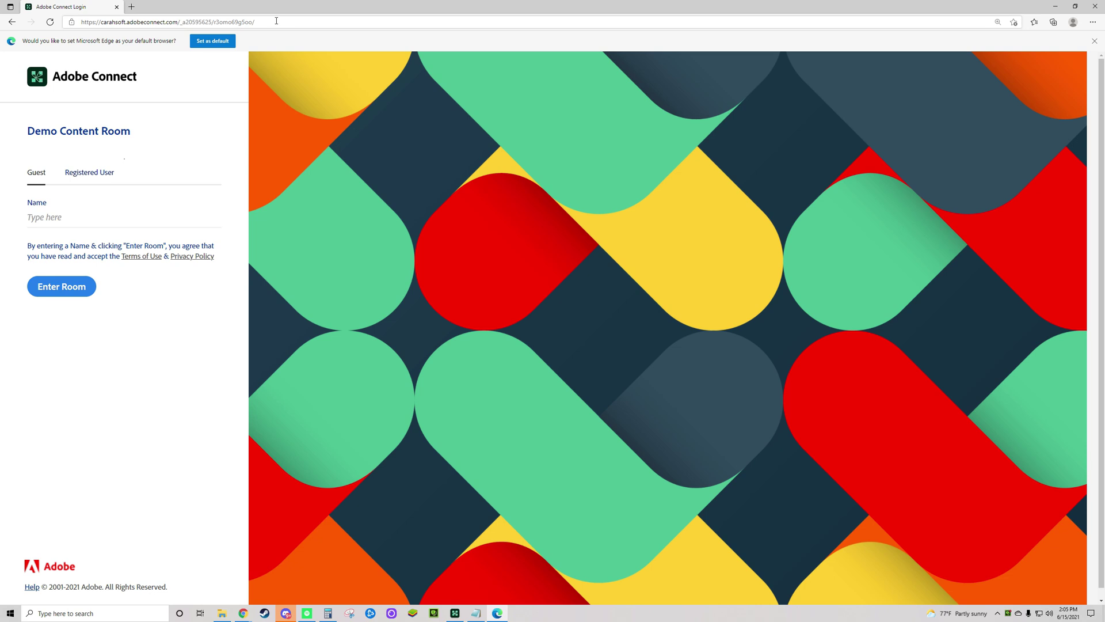
{"action": "left_click", "coordinate": [75, 175]}
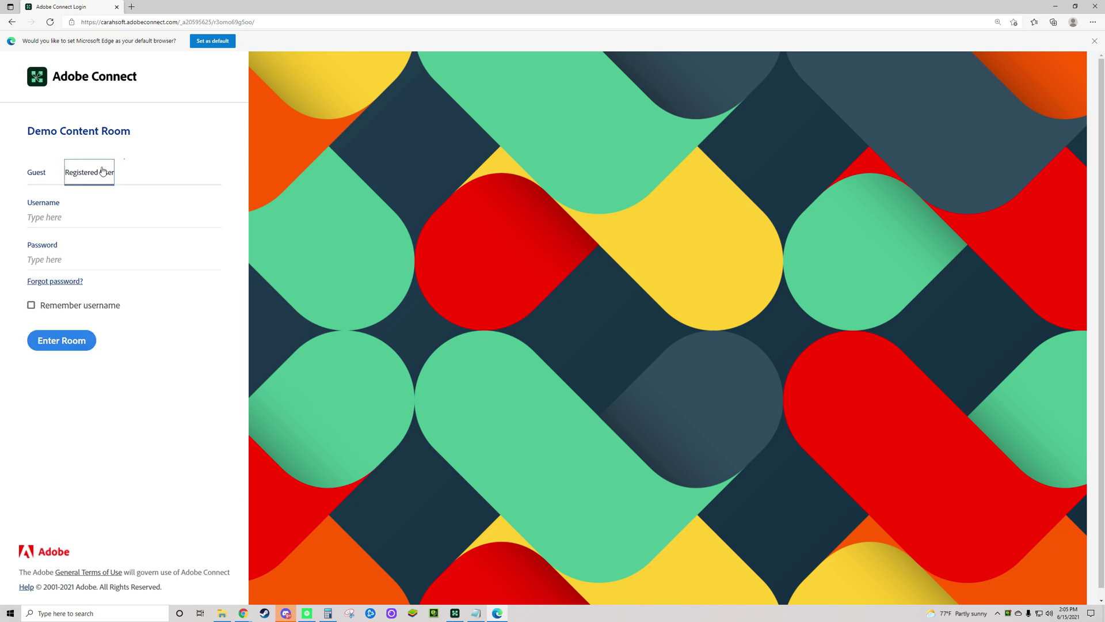
{"action": "left_click", "coordinate": [121, 219]}
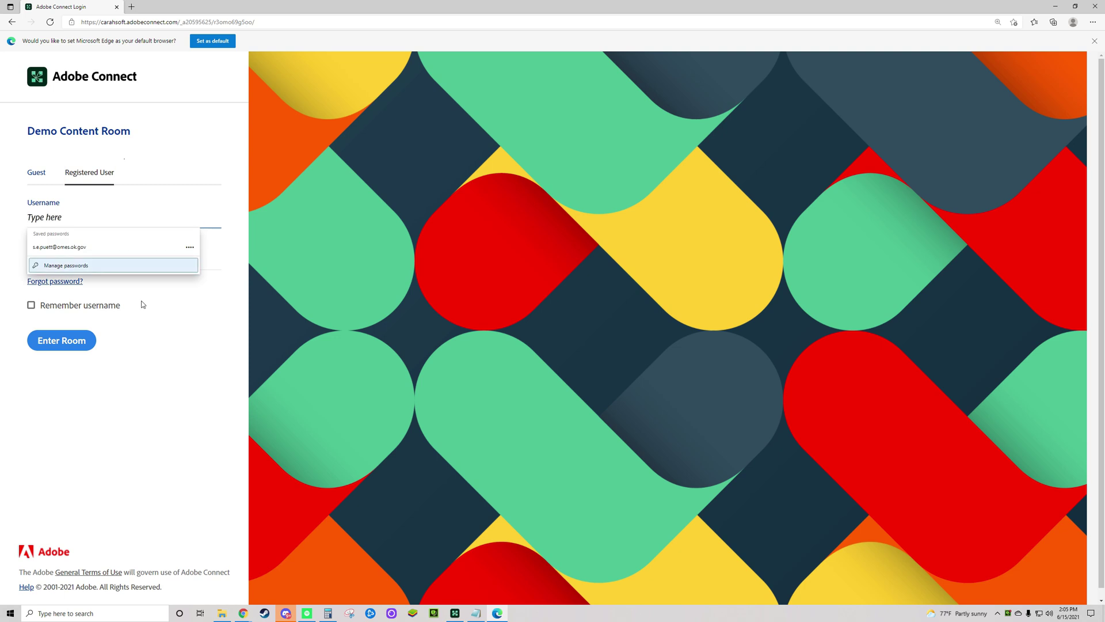
{"action": "left_click", "coordinate": [143, 304]}
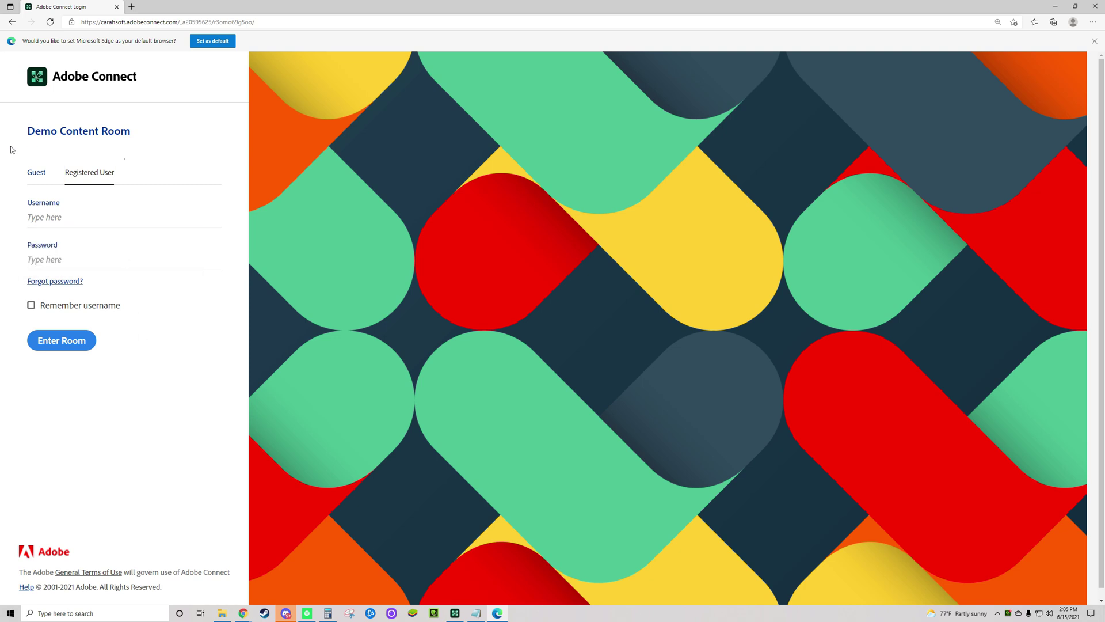
Return to the Guest tab and enter your name in the Name field
{"action": "left_click", "coordinate": [36, 176]}
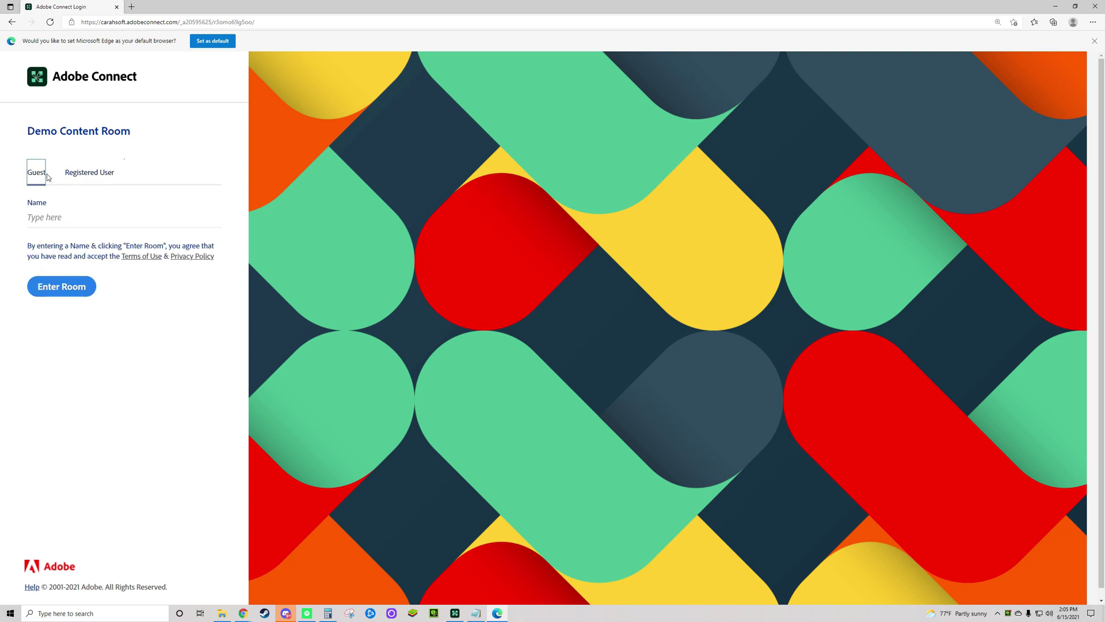
{"action": "left_click", "coordinate": [49, 222]}
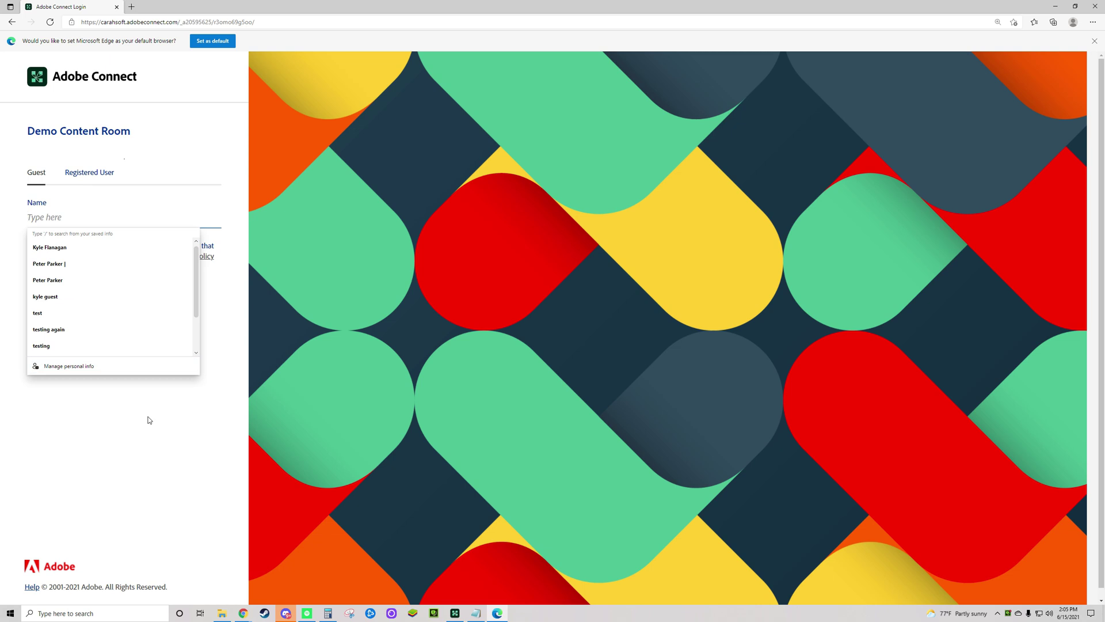
{"action": "type", "text": "Kyle Flanag"}
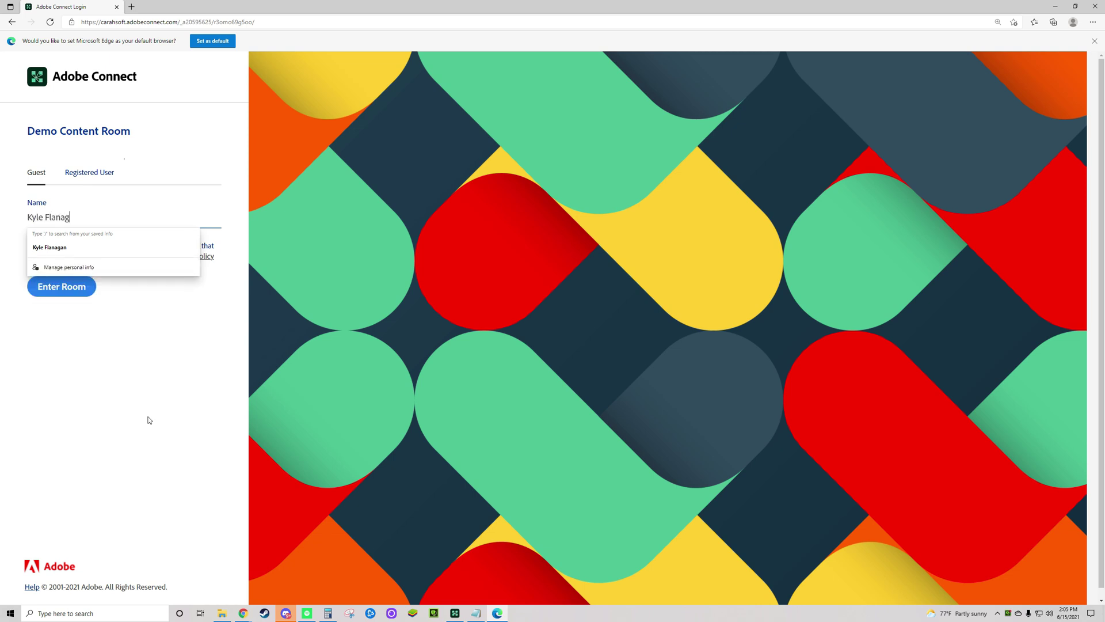
{"action": "type", "text": "an"}
{"action": "left_click", "coordinate": [150, 419]}
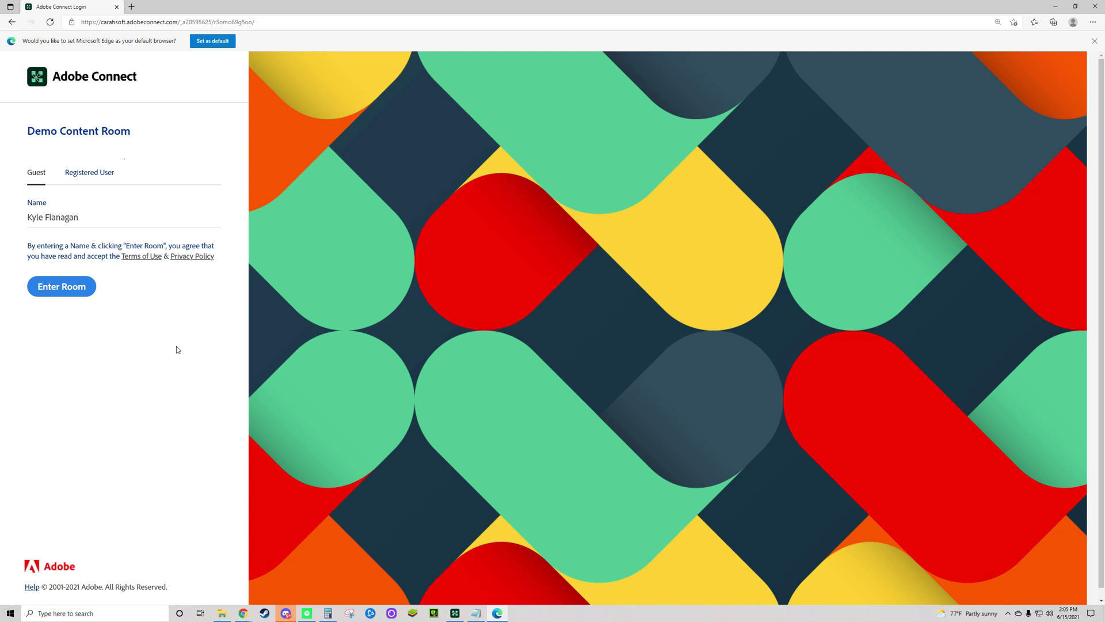
Enter the Demo Content Room as a guest and maximize the meeting window
{"action": "left_click", "coordinate": [67, 290]}
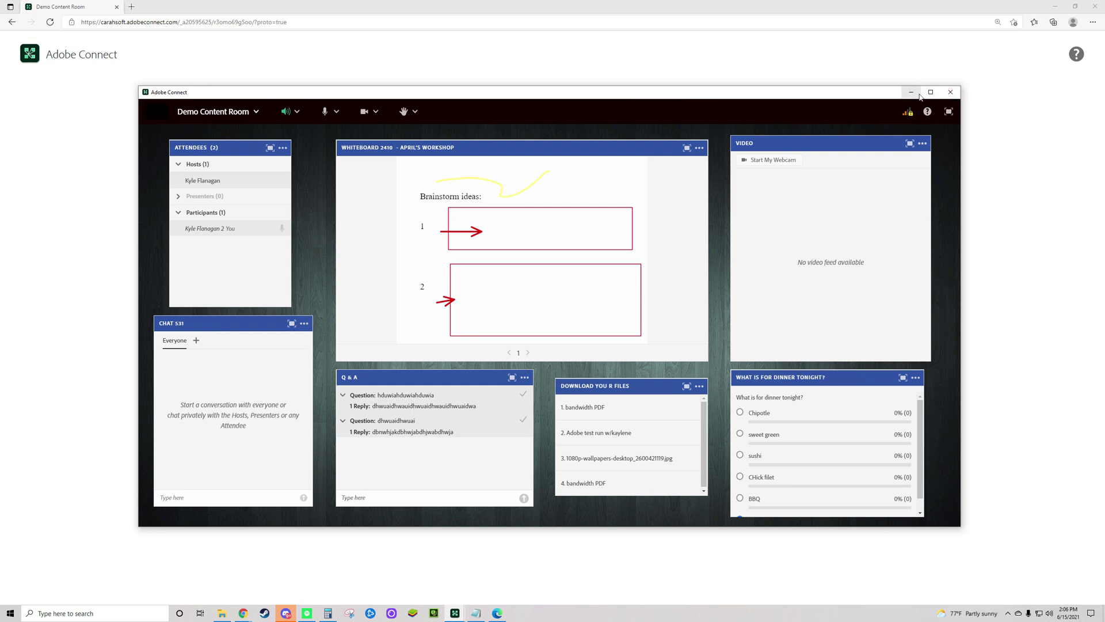
{"action": "left_click", "coordinate": [931, 92]}
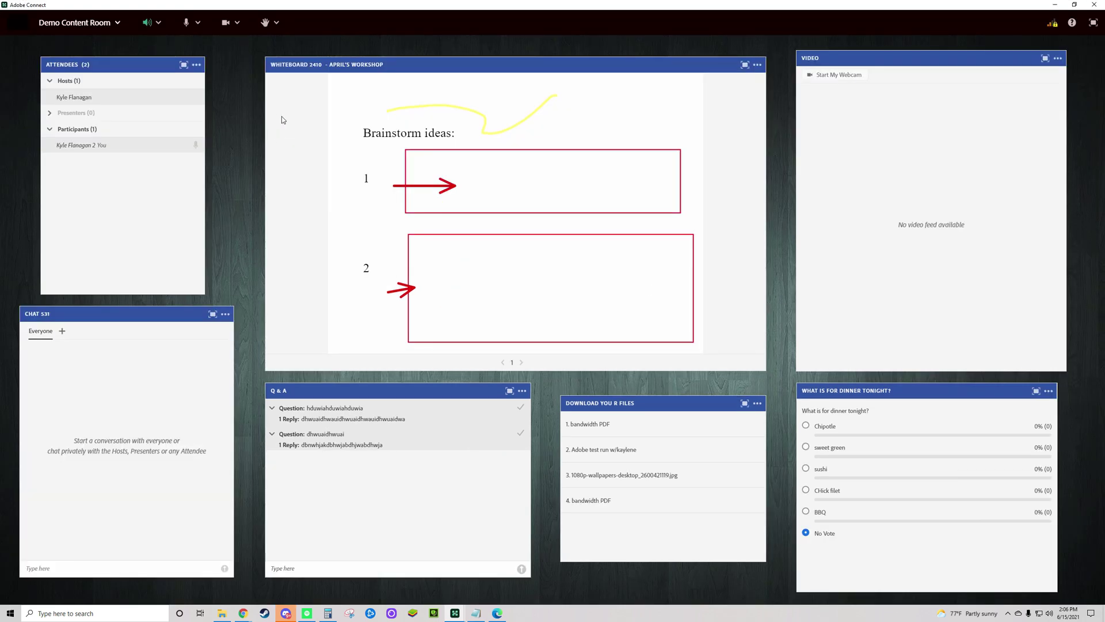
{"action": "left_click", "coordinate": [109, 64]}
Dismiss the private chat prompt, connect the microphone, then mute it
{"action": "left_click", "coordinate": [86, 98]}
{"action": "key", "text": "Escape"}
{"action": "left_click", "coordinate": [187, 25]}
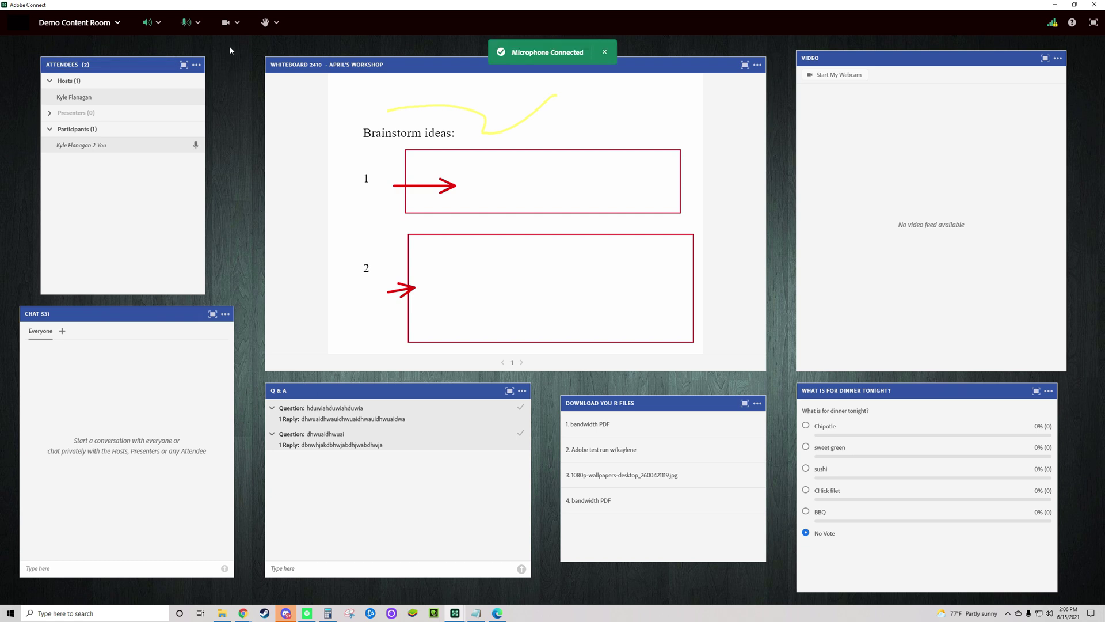
{"action": "left_click", "coordinate": [188, 28]}
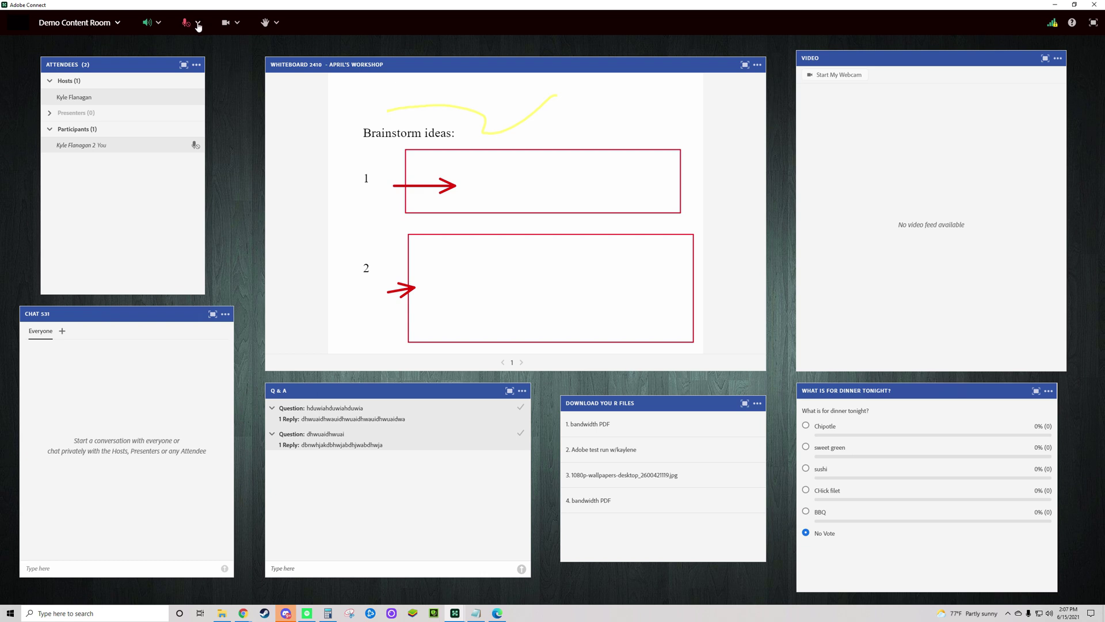
Choose Headset Microphone (2- Arctis 7 Chat) as the microphone and confirm the selection
{"action": "left_click", "coordinate": [198, 25]}
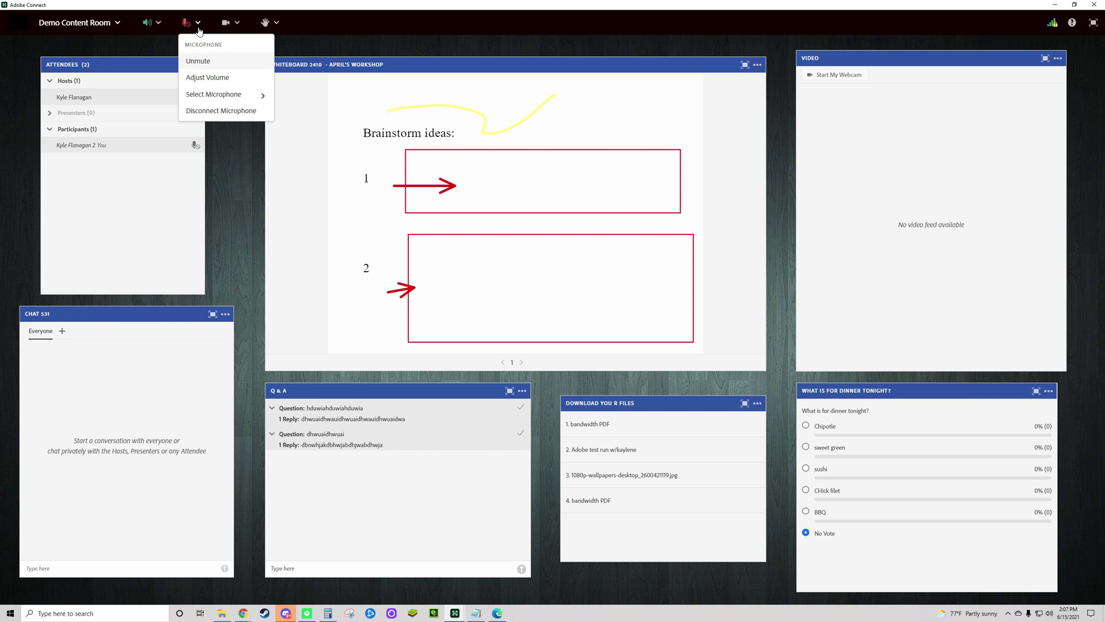
{"action": "mouse_move", "coordinate": [226, 98]}
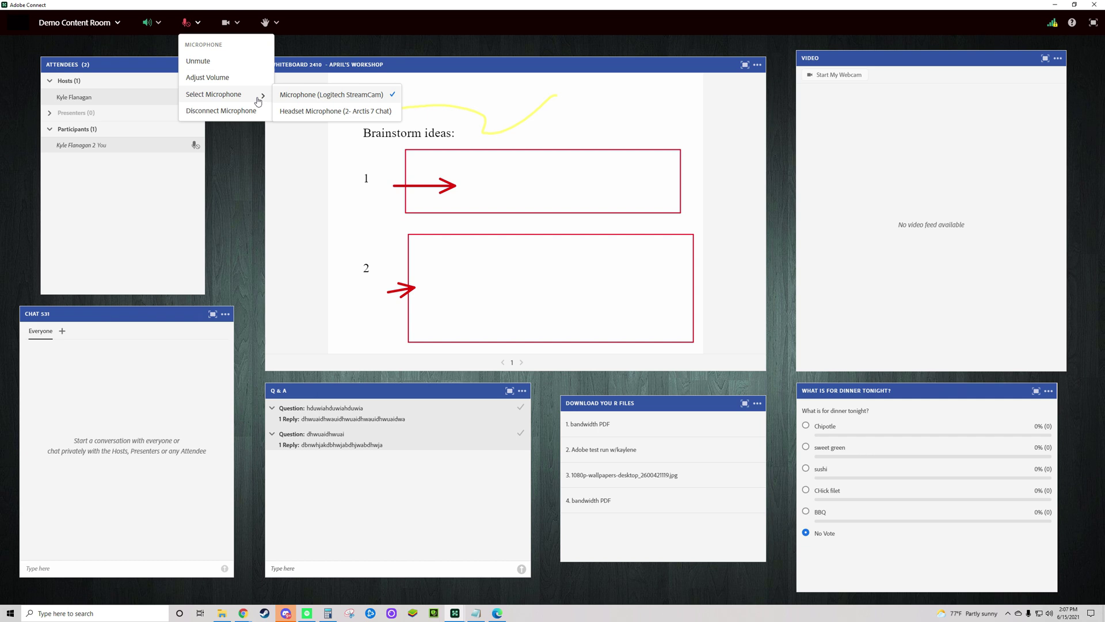
{"action": "left_click", "coordinate": [337, 117]}
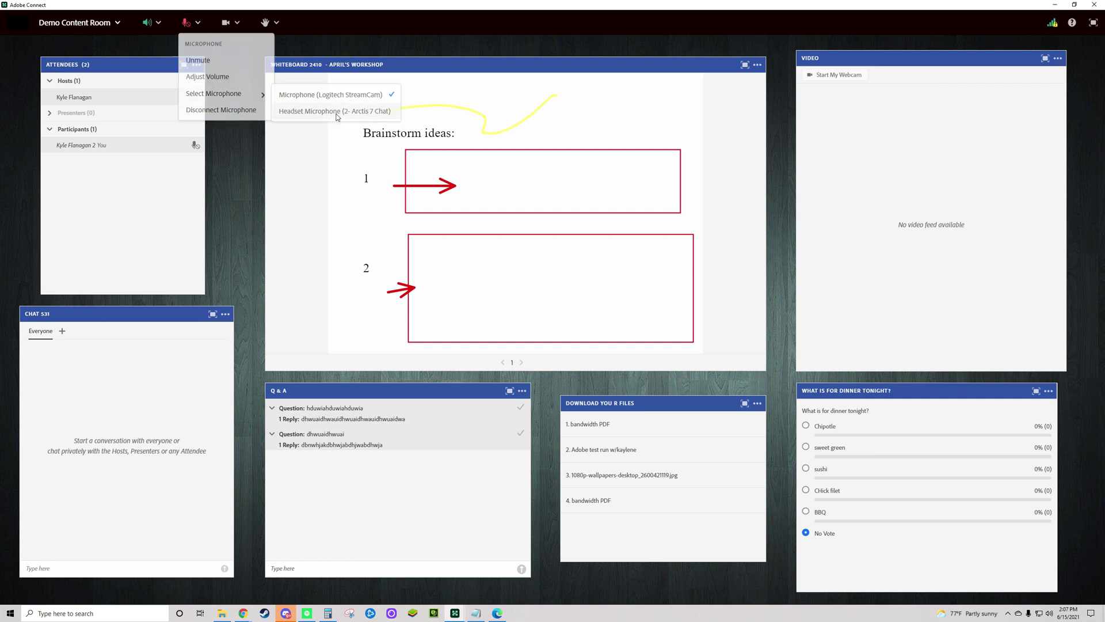
{"action": "left_click", "coordinate": [199, 24]}
{"action": "mouse_move", "coordinate": [242, 99]}
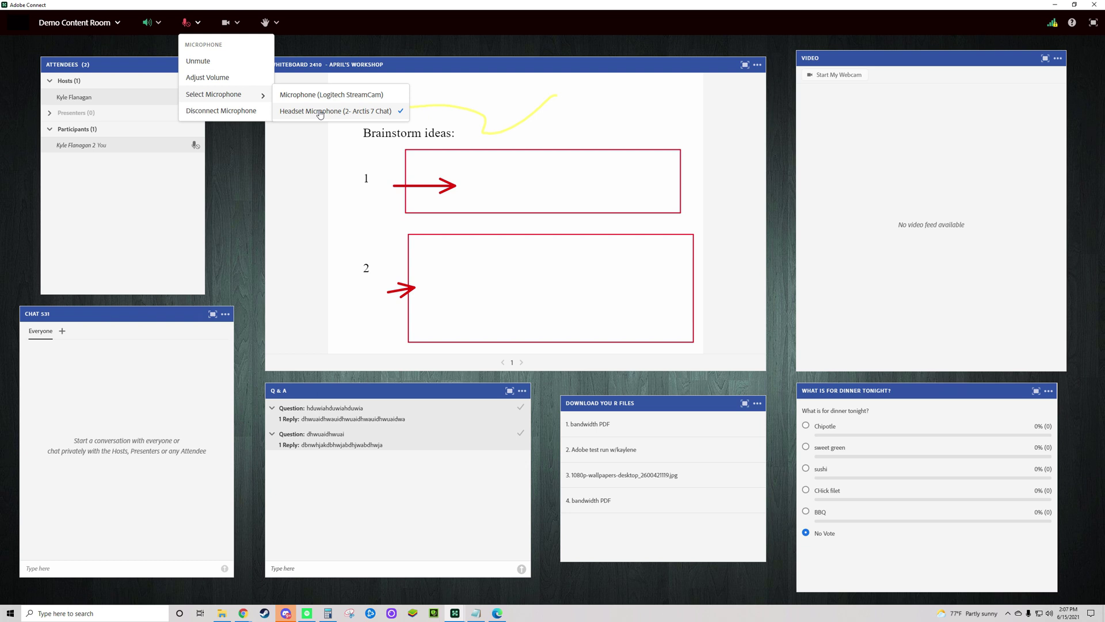
{"action": "left_click", "coordinate": [238, 142]}
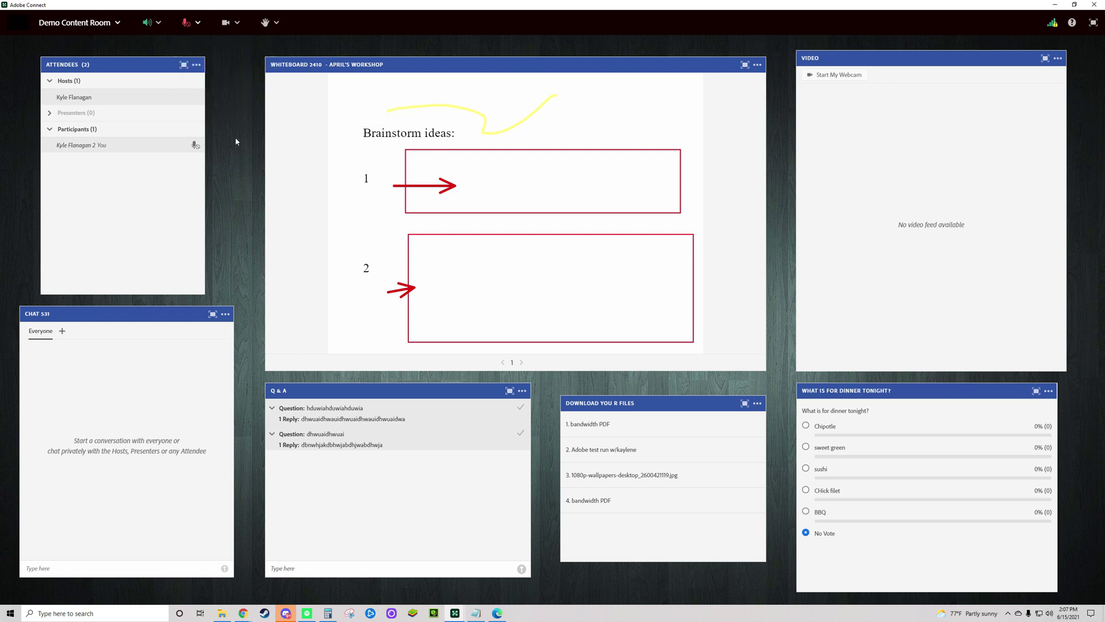
Show Start My Webcam from the camera dropdown
{"action": "left_click", "coordinate": [201, 24]}
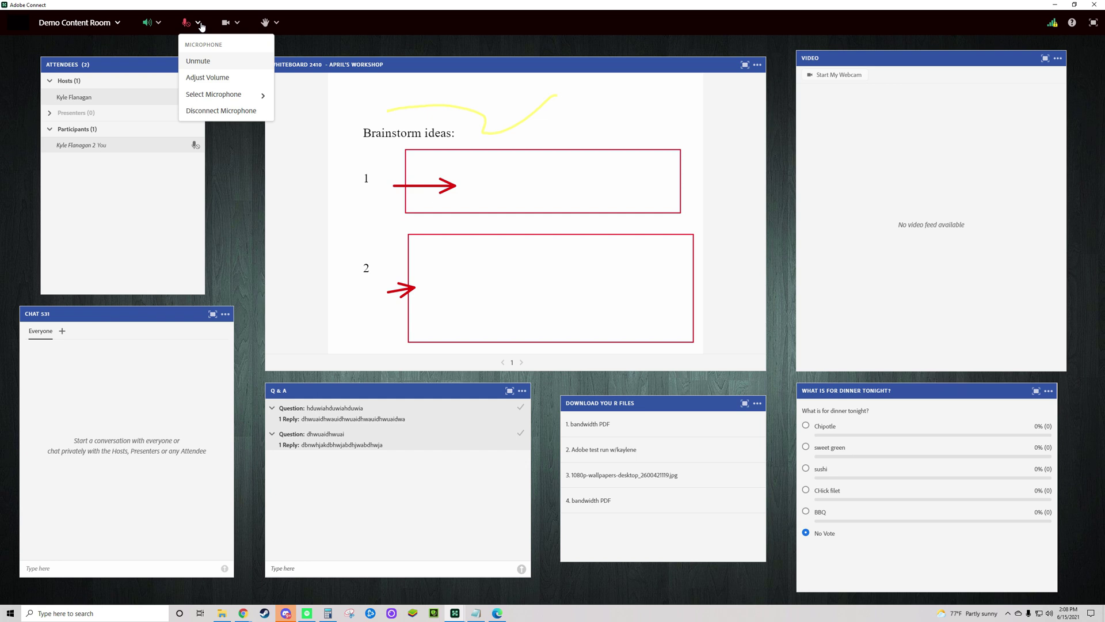
{"action": "left_click", "coordinate": [240, 26]}
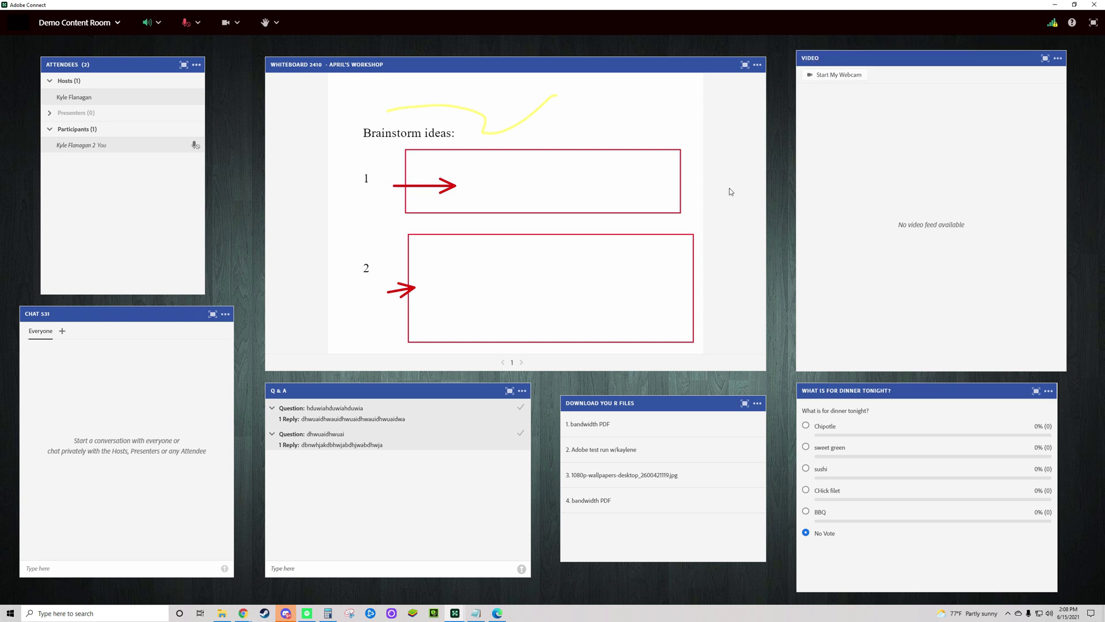
Share your webcam in the Video pod, then close the webcam again
{"action": "left_click", "coordinate": [229, 26]}
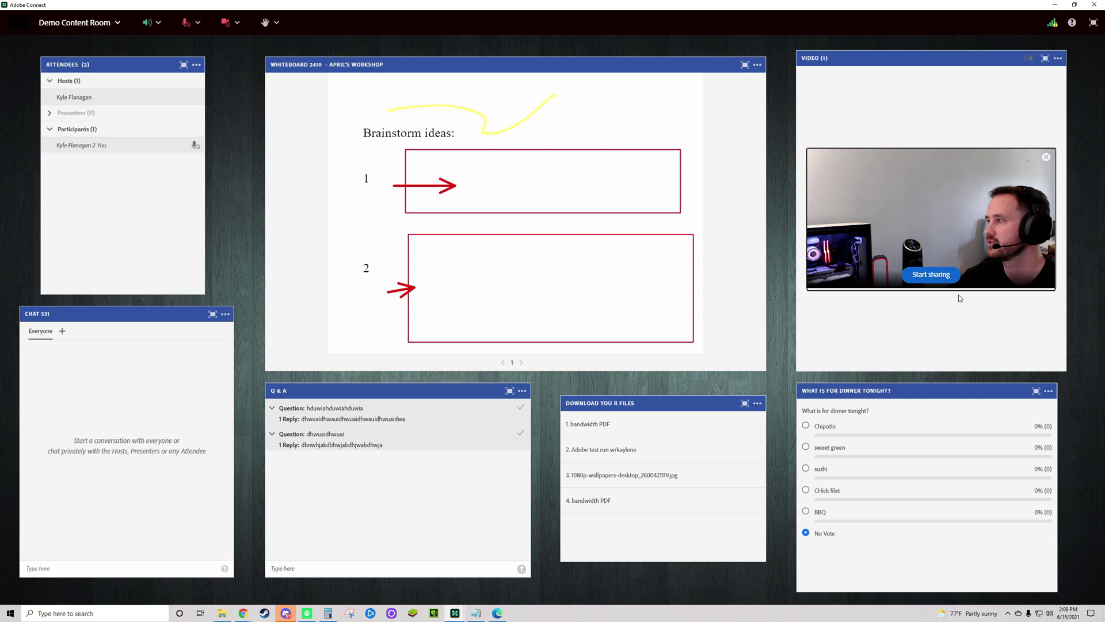
{"action": "left_click", "coordinate": [929, 280]}
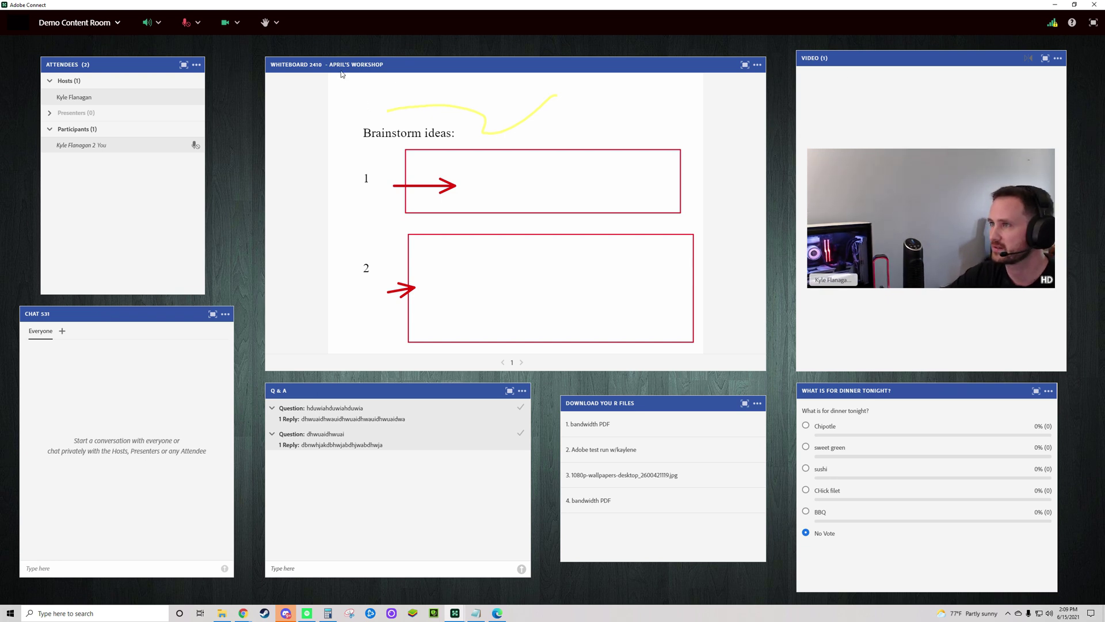
{"action": "left_click", "coordinate": [235, 23]}
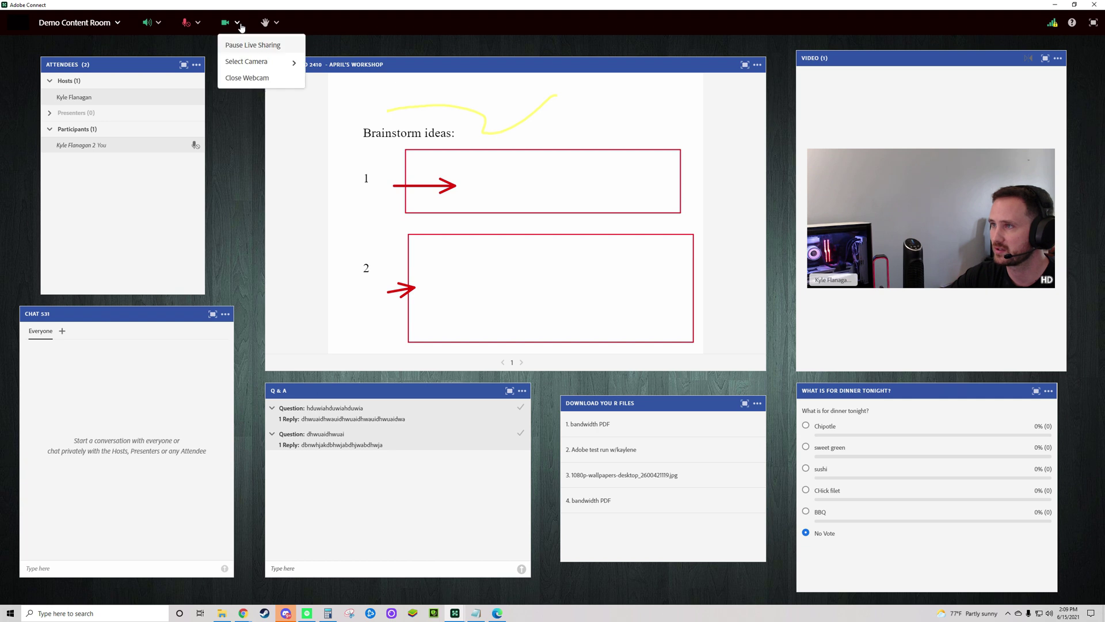
{"action": "left_click", "coordinate": [248, 78]}
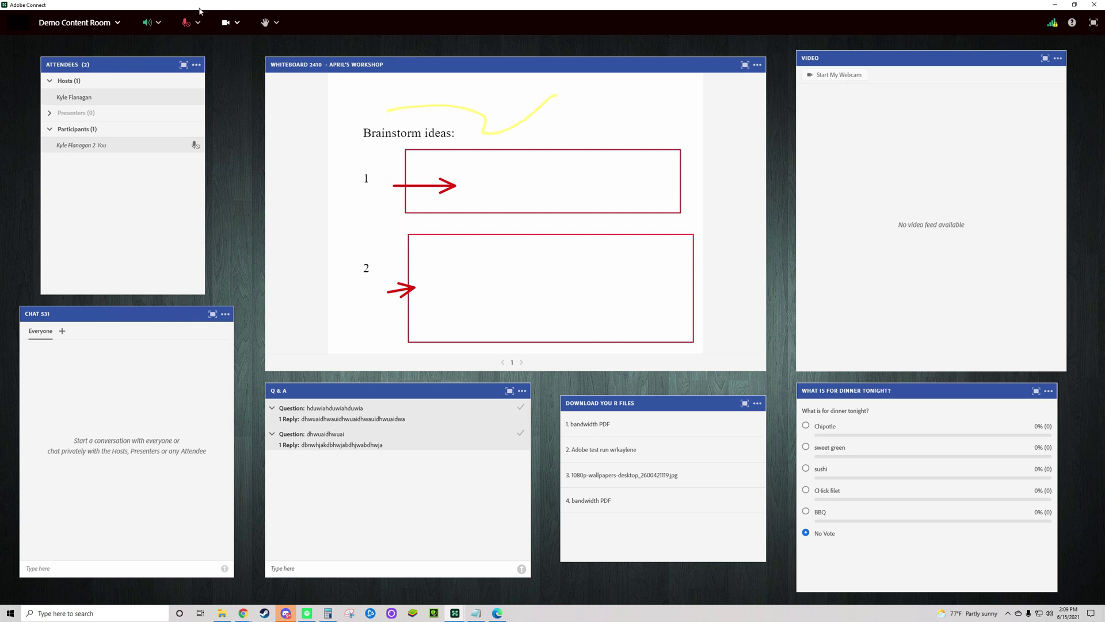
Post a short greeting 'H' to everyone in the Chat pod
{"action": "left_click", "coordinate": [913, 59]}
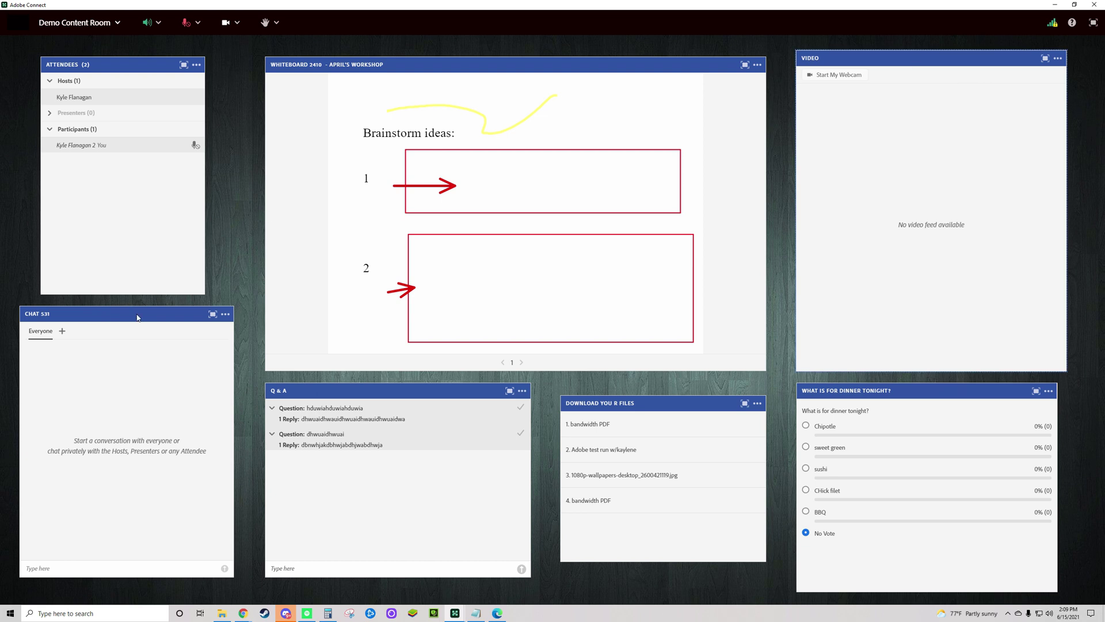
{"action": "left_click", "coordinate": [114, 318]}
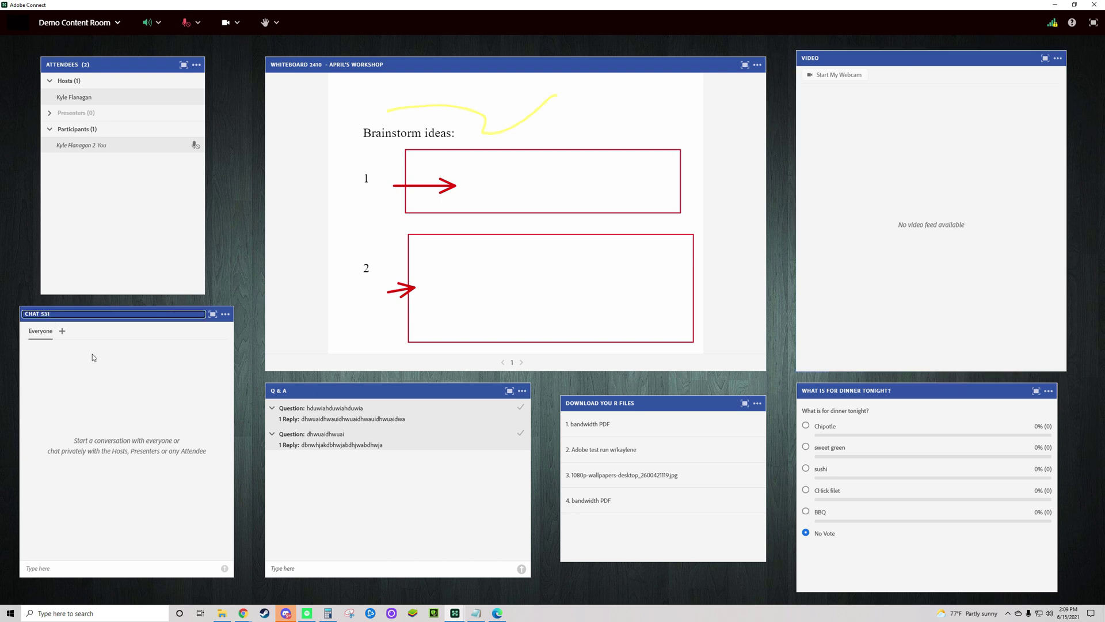
{"action": "left_click", "coordinate": [96, 564]}
{"action": "left_click", "coordinate": [92, 570]}
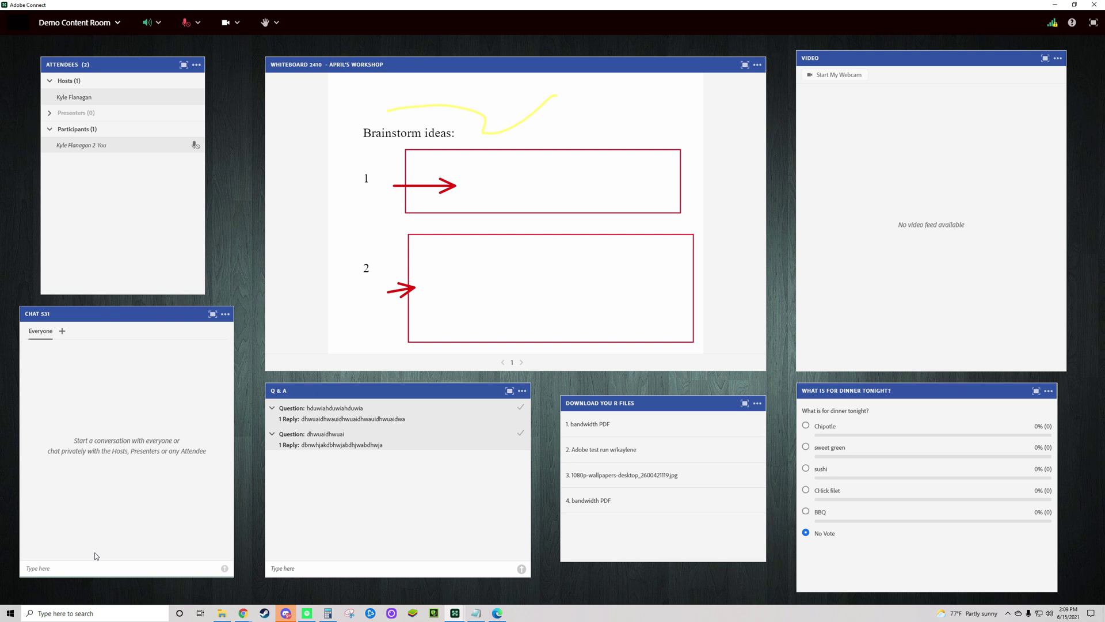
{"action": "type", "text": "Hello"}
{"action": "key", "text": "Return"}
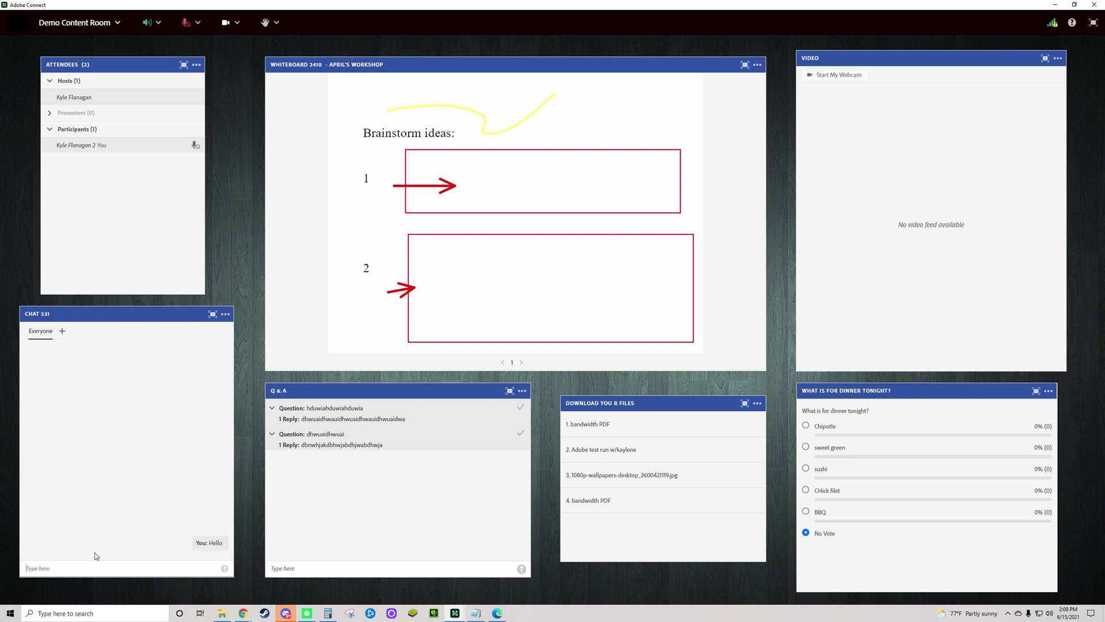
Set the chat text size to 20 and the chat colour to Green
{"action": "left_click", "coordinate": [225, 315]}
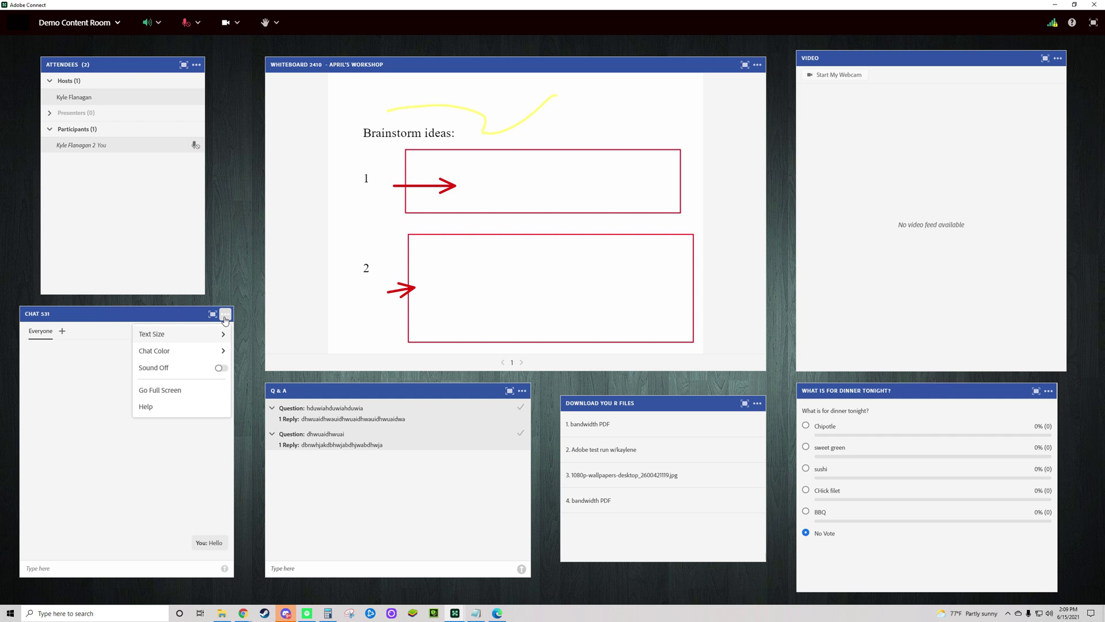
{"action": "mouse_move", "coordinate": [191, 337]}
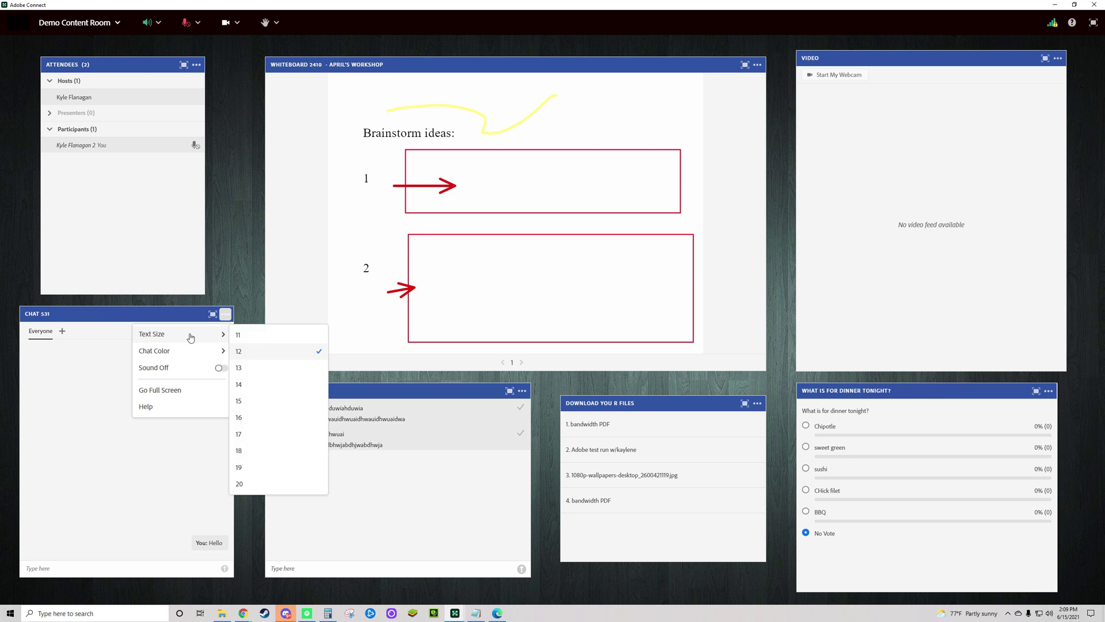
{"action": "left_click", "coordinate": [263, 484]}
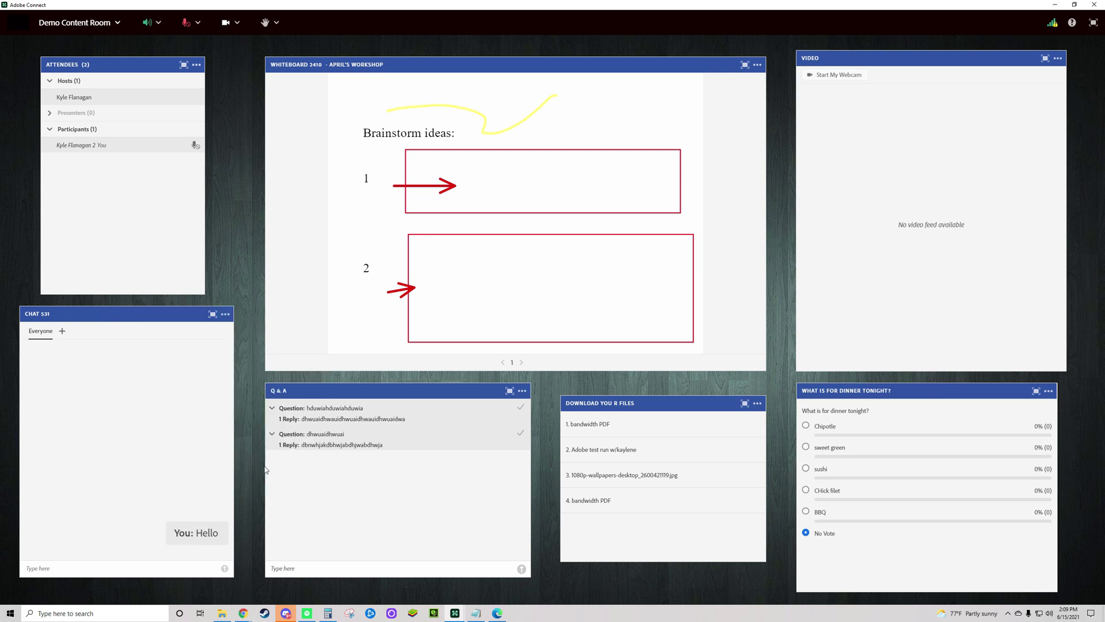
{"action": "left_click", "coordinate": [225, 314]}
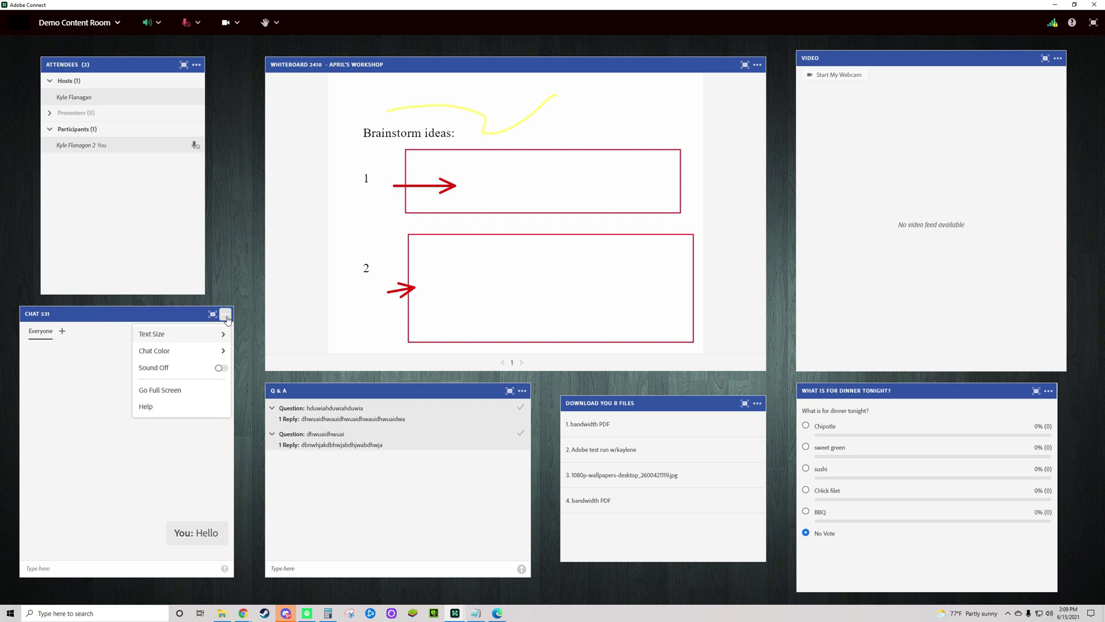
{"action": "mouse_move", "coordinate": [213, 351]}
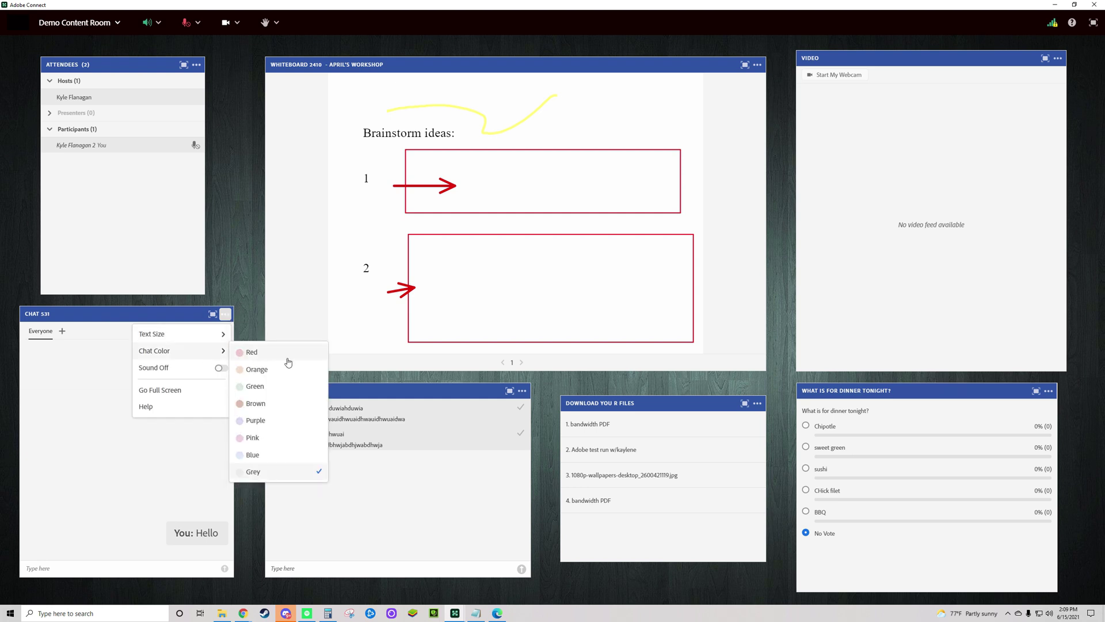
{"action": "left_click", "coordinate": [275, 393]}
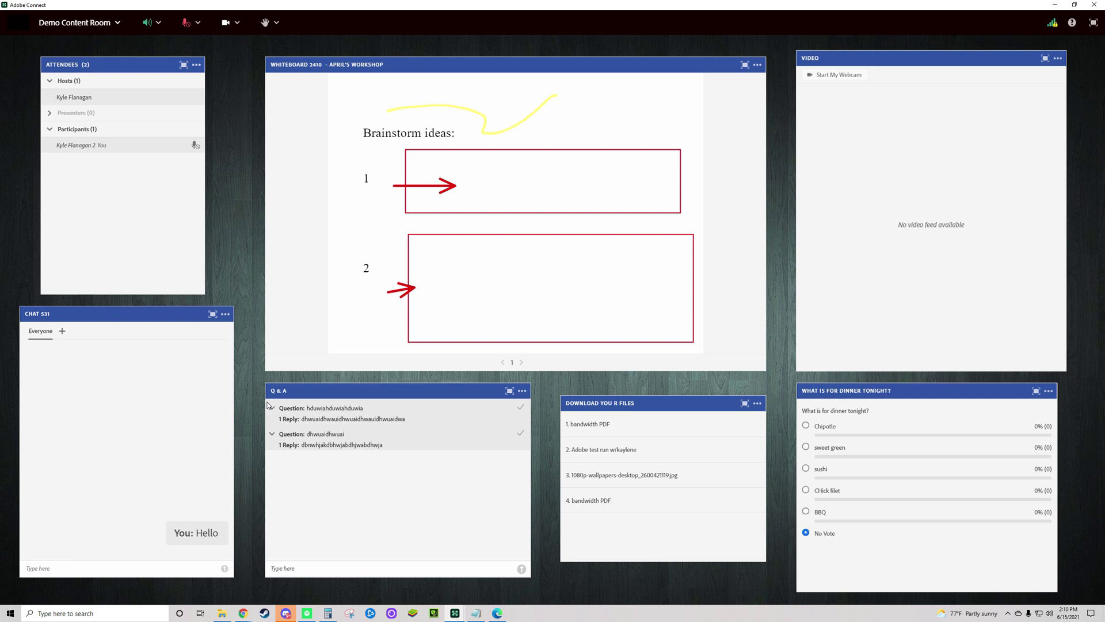
{"action": "left_click", "coordinate": [225, 314]}
{"action": "mouse_move", "coordinate": [195, 350]}
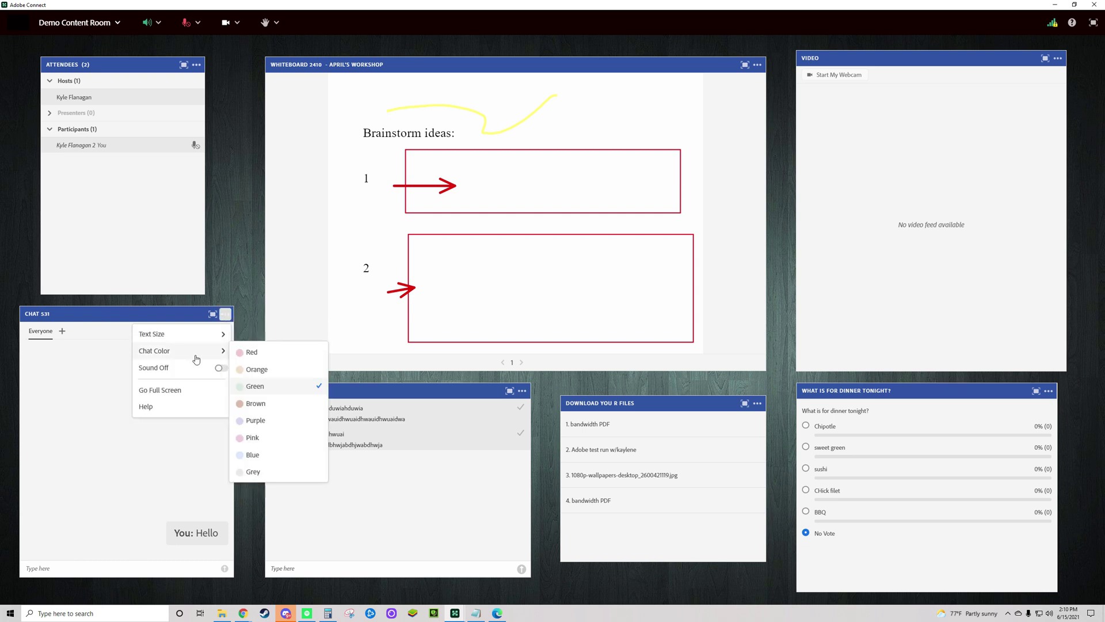
Send 'why hello there' to everyone in the chat
{"action": "left_click", "coordinate": [133, 568]}
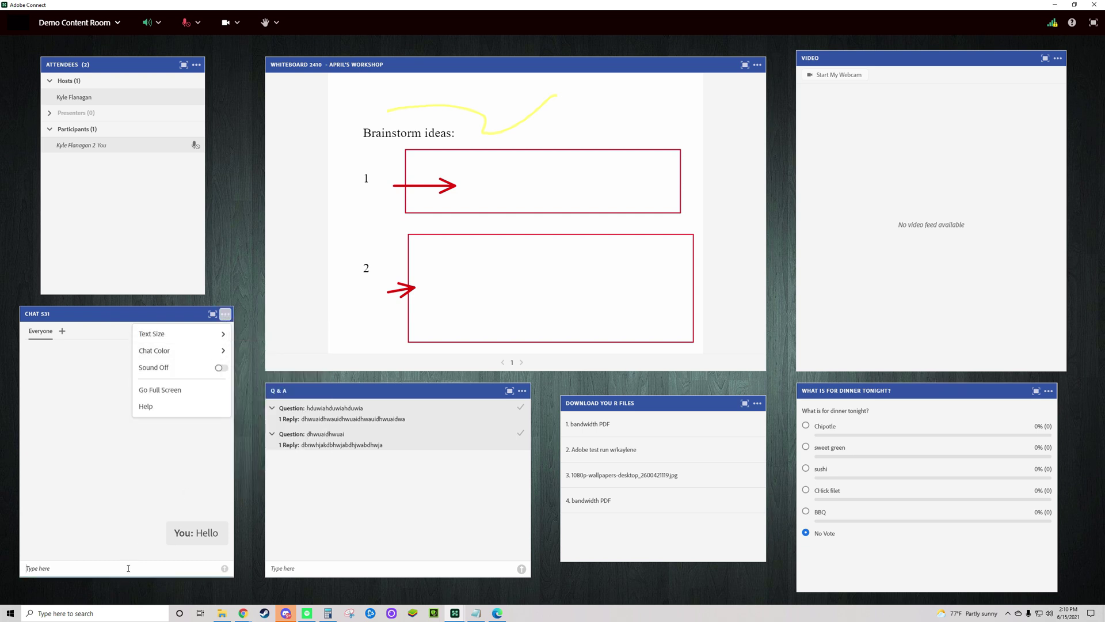
{"action": "type", "text": "why hell"}
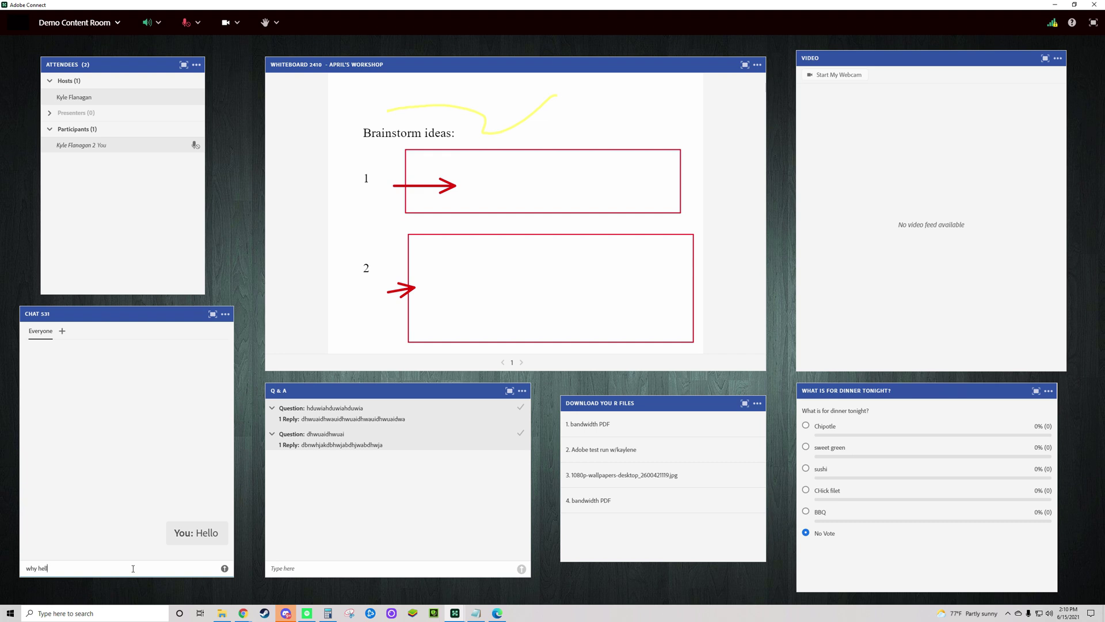
{"action": "type", "text": "o there"}
{"action": "key", "text": "Return"}
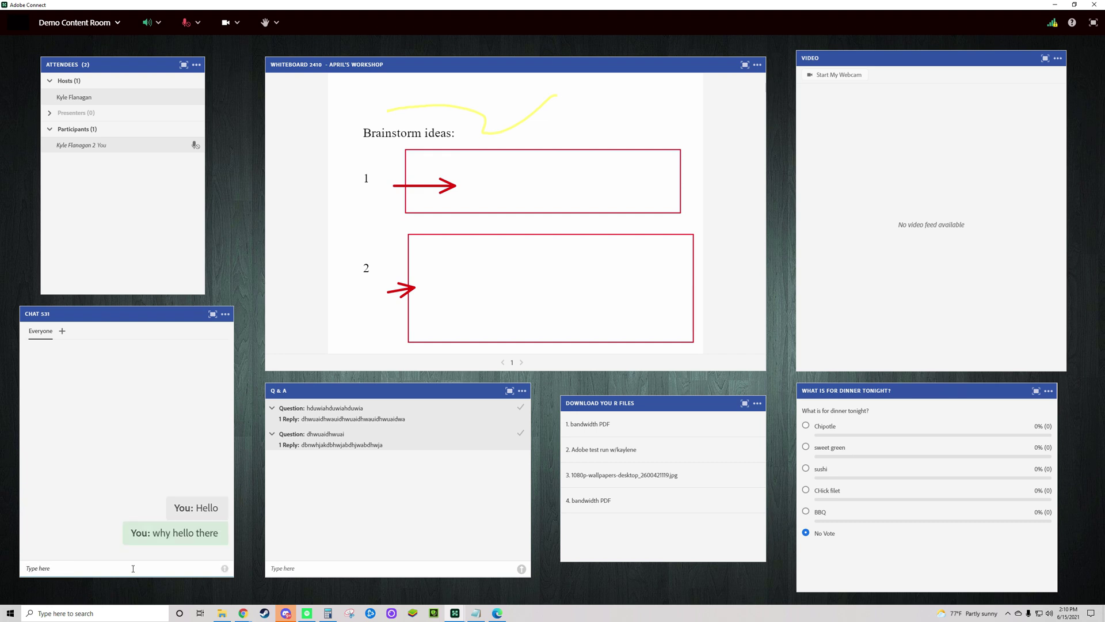
{"action": "left_click", "coordinate": [225, 313]}
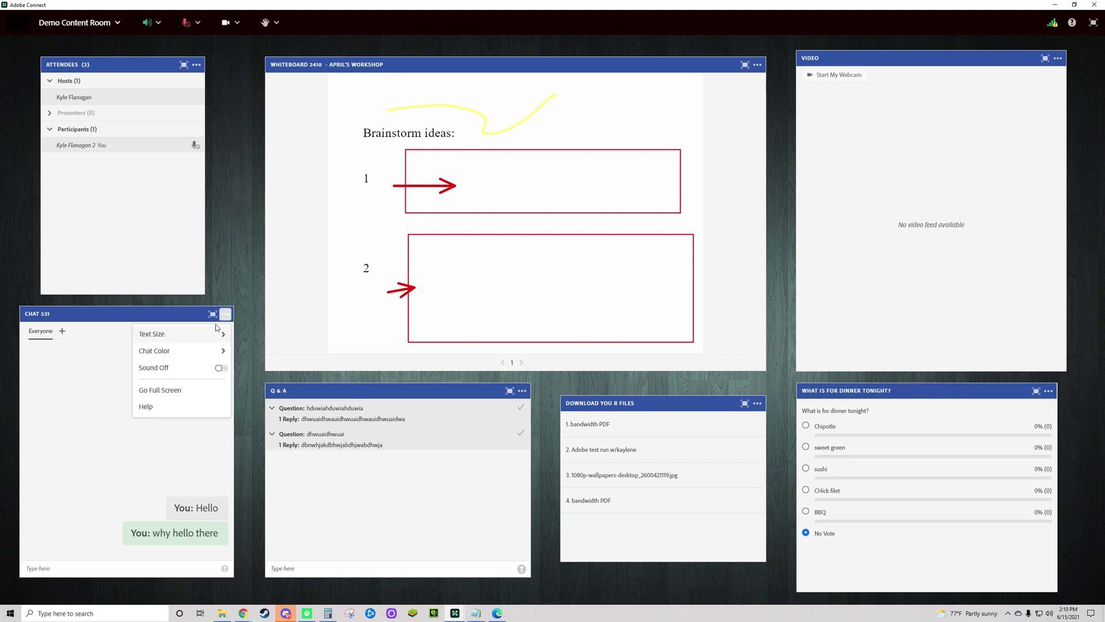
{"action": "mouse_move", "coordinate": [192, 353]}
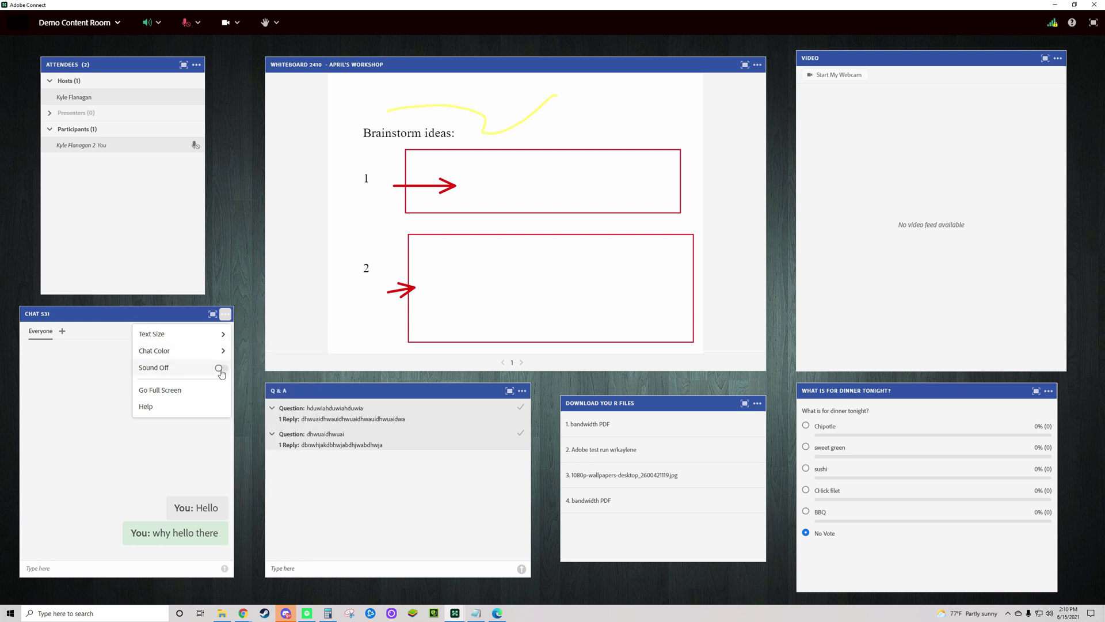
Open the private chat recipient list from the + beside the Everyone tab
{"action": "left_click", "coordinate": [141, 314]}
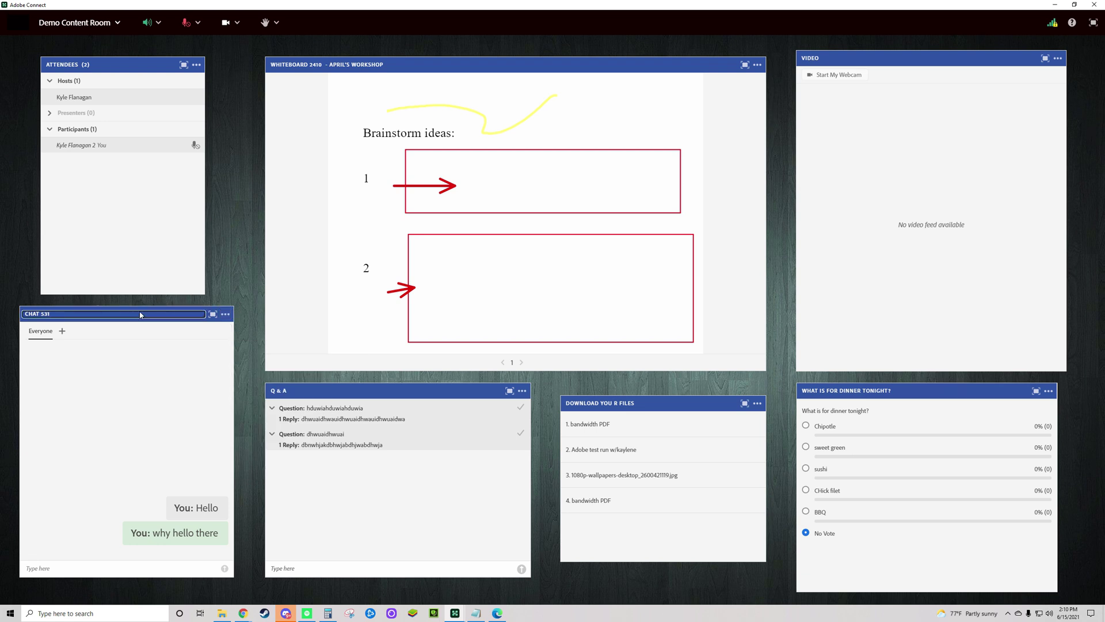
{"action": "left_click", "coordinate": [91, 332]}
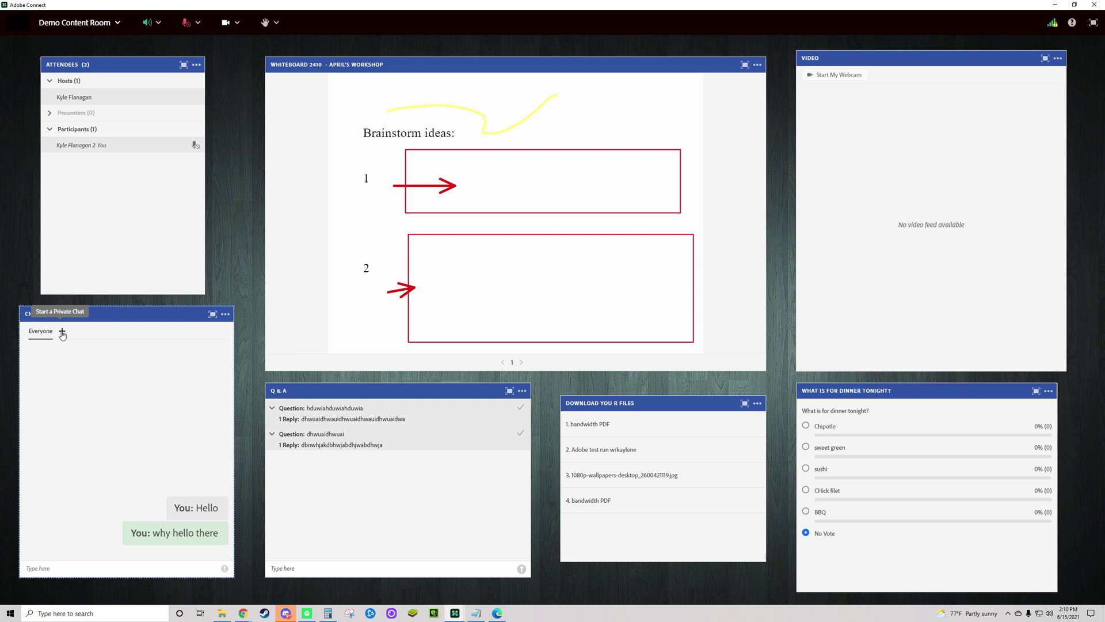
{"action": "left_click", "coordinate": [62, 332]}
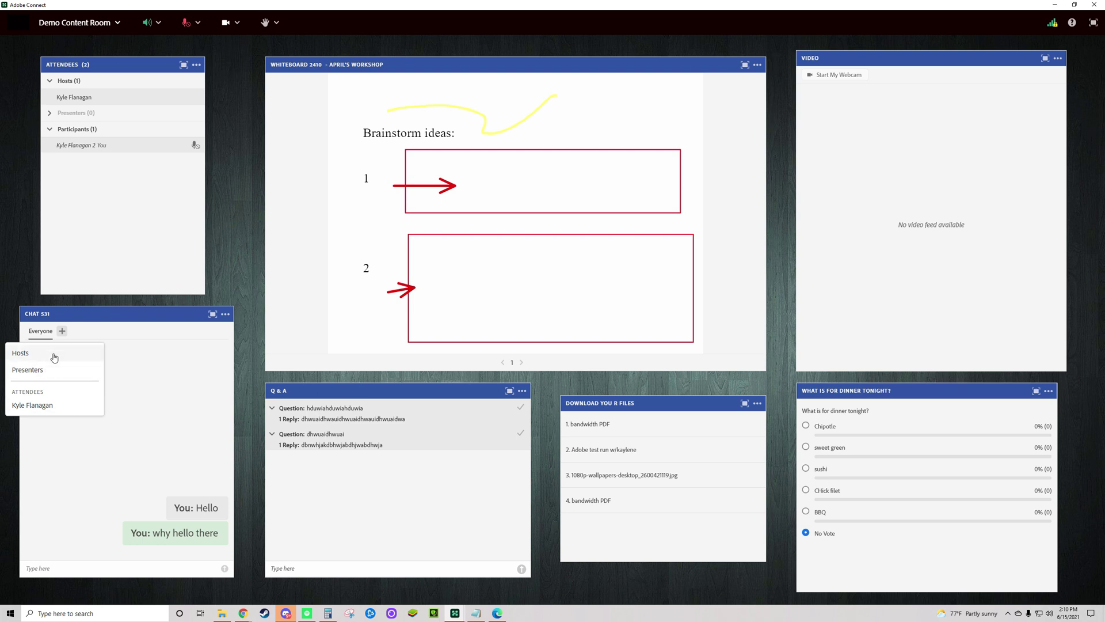
Close the recipient list and post 'I am going to ask my question' in the Q&A pod
{"action": "left_click", "coordinate": [141, 337]}
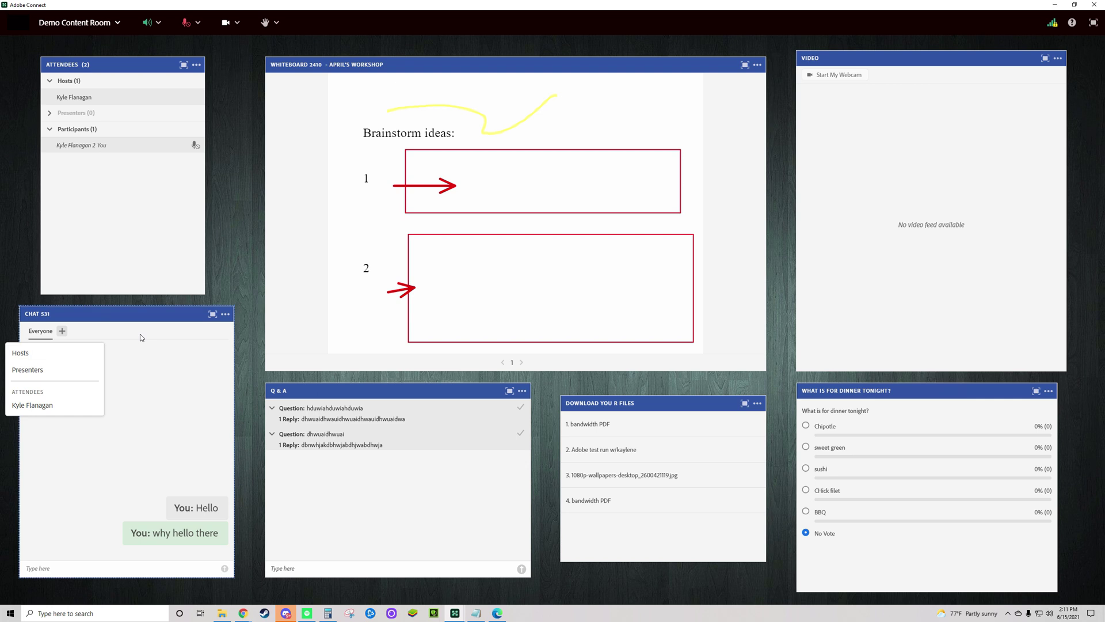
{"action": "left_click", "coordinate": [370, 393]}
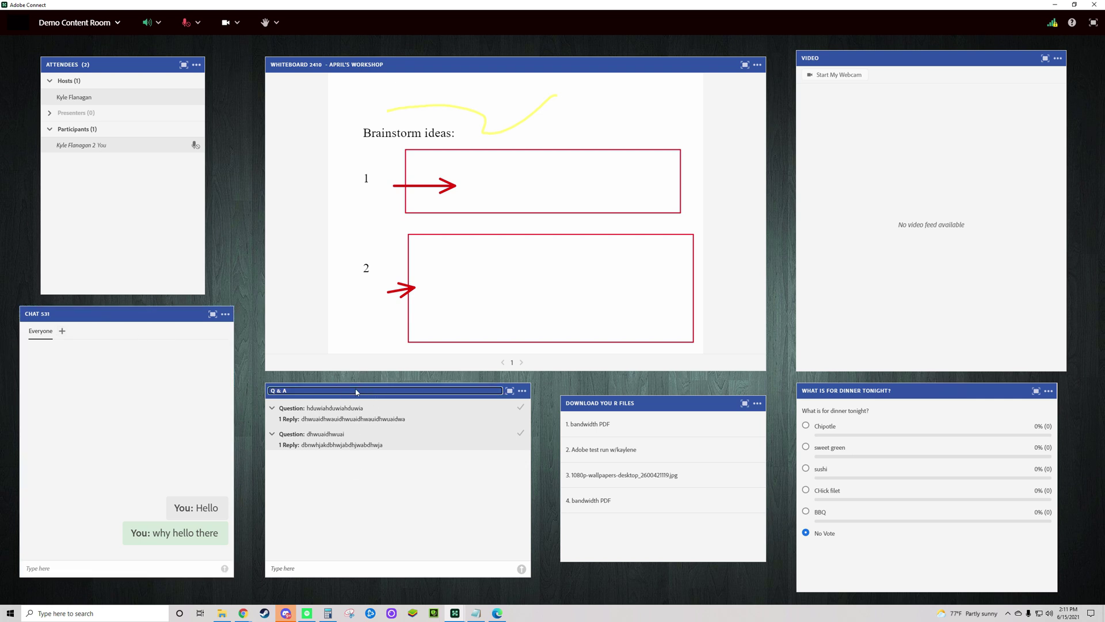
{"action": "left_click", "coordinate": [336, 543]}
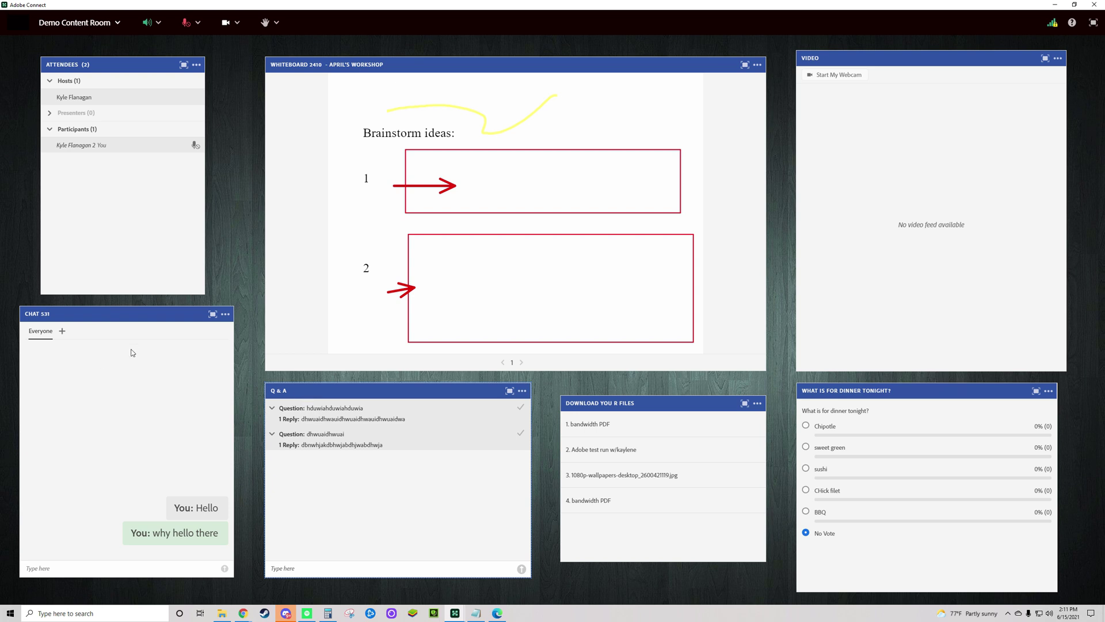
{"action": "left_click", "coordinate": [331, 568]}
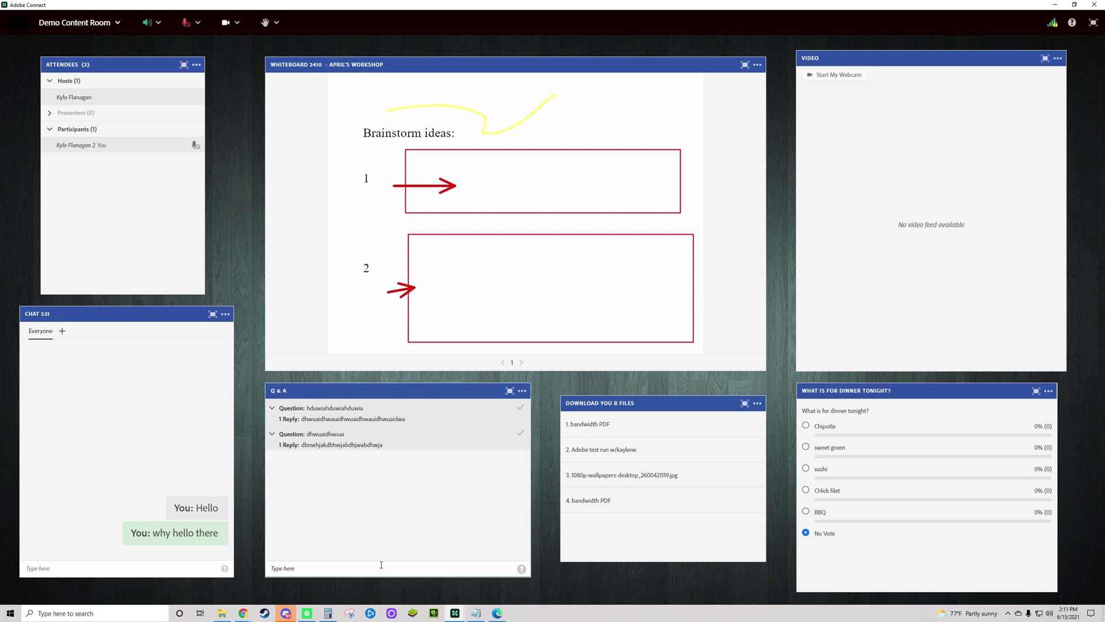
{"action": "type", "text": "I am going"}
{"action": "type", "text": "ion"}
{"action": "key", "text": "Return"}
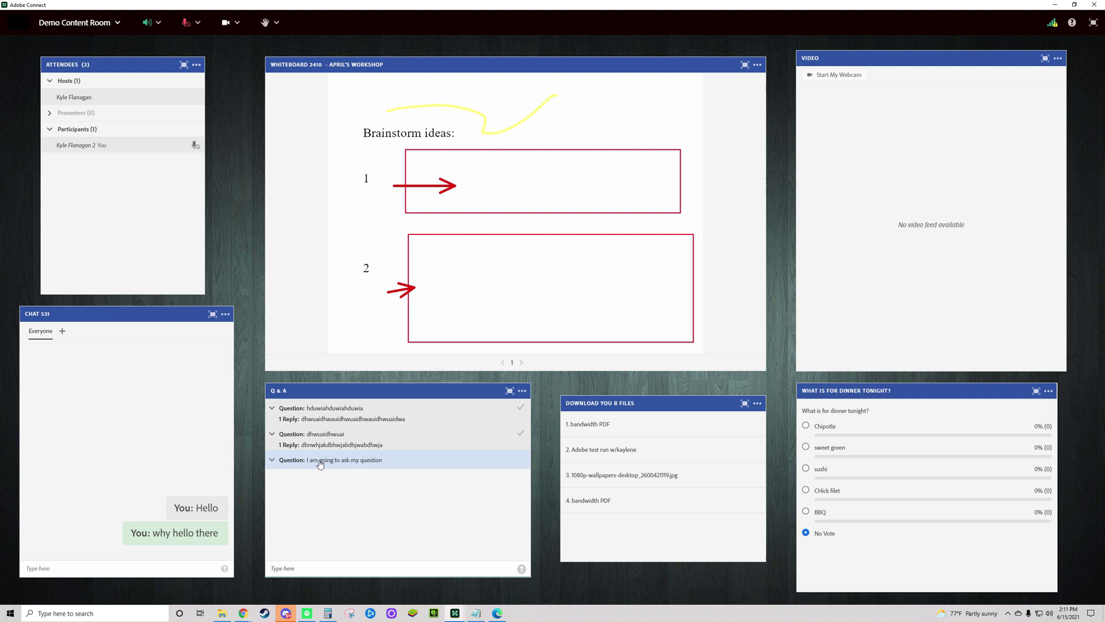
{"action": "key", "text": "Tab"}
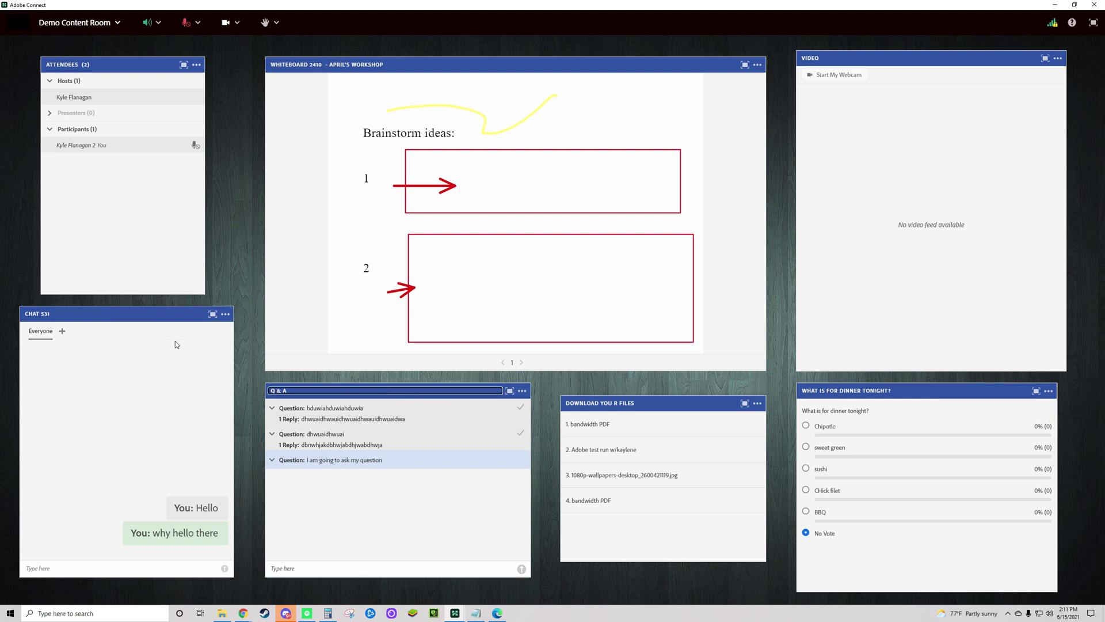
{"action": "left_click", "coordinate": [79, 314]}
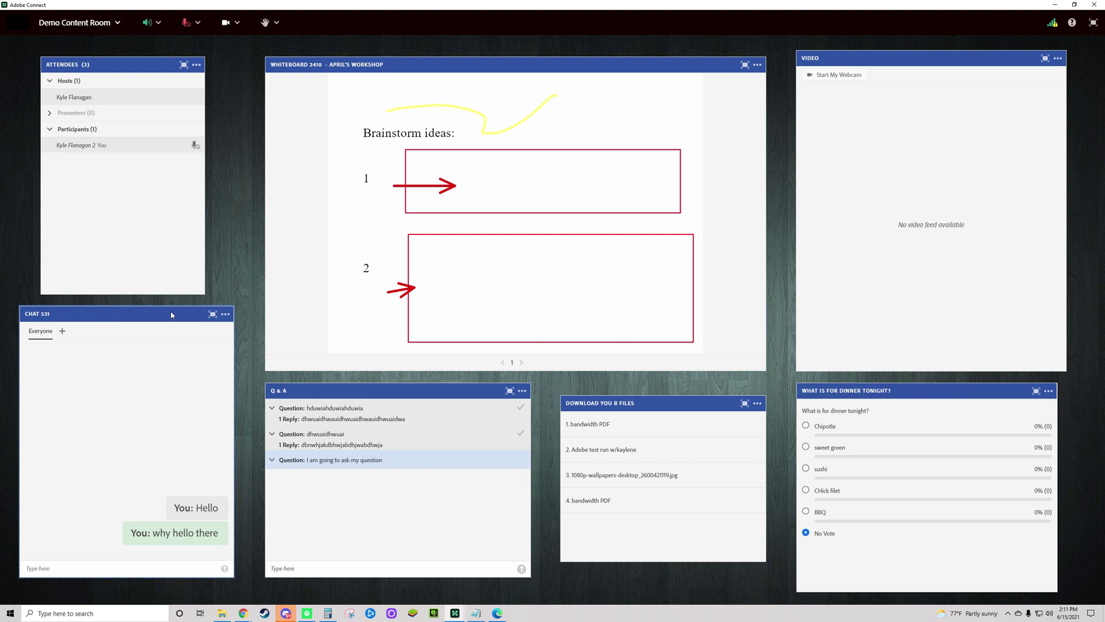
{"action": "left_click", "coordinate": [65, 316]}
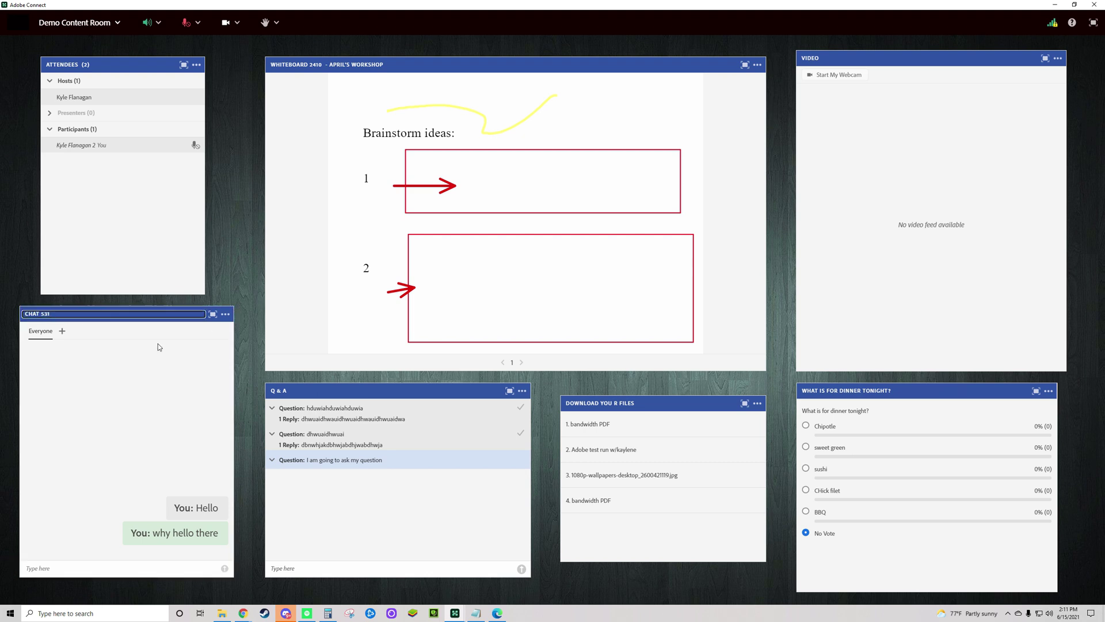
Download '1. bandwidth PDF' from the Download Your Files pod, dismissing the Save File dialog
{"action": "left_click", "coordinate": [582, 404]}
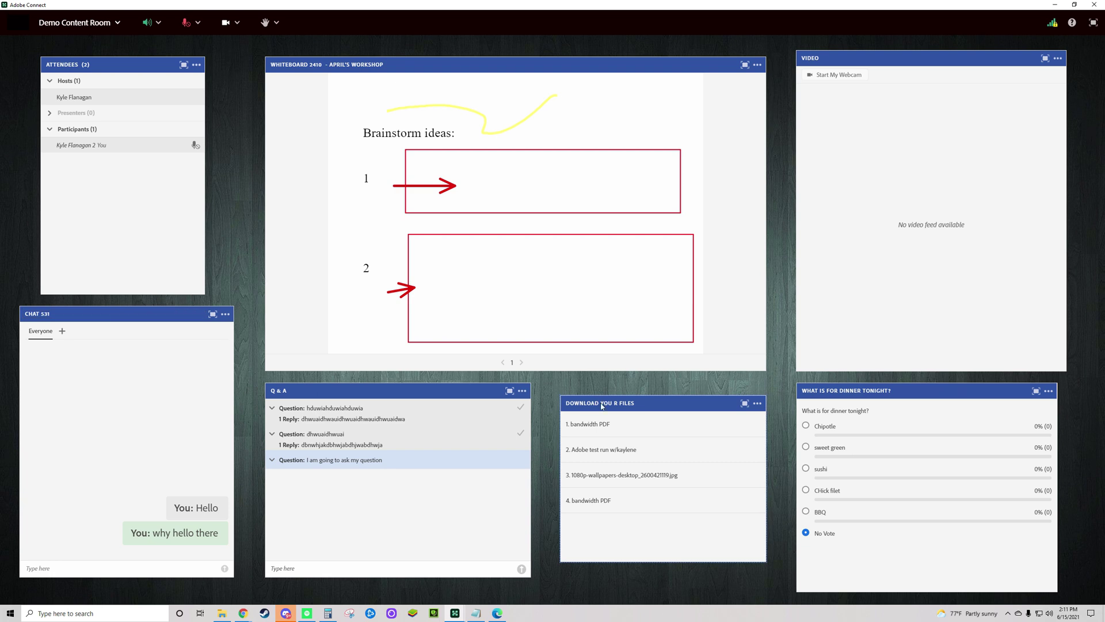
{"action": "left_click", "coordinate": [656, 404]}
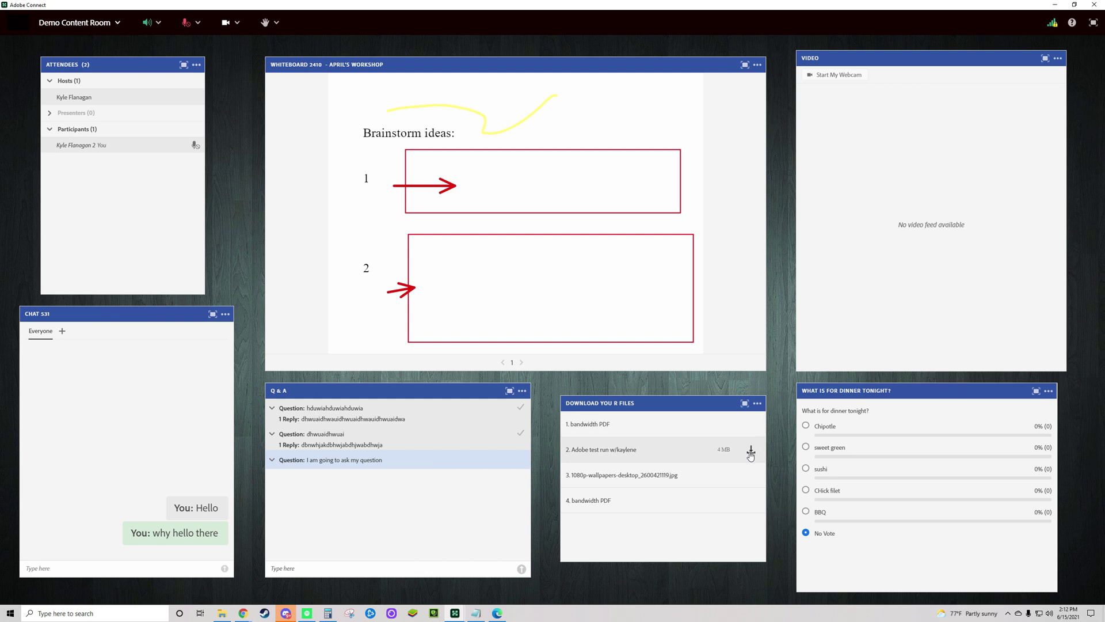
{"action": "left_click", "coordinate": [751, 426]}
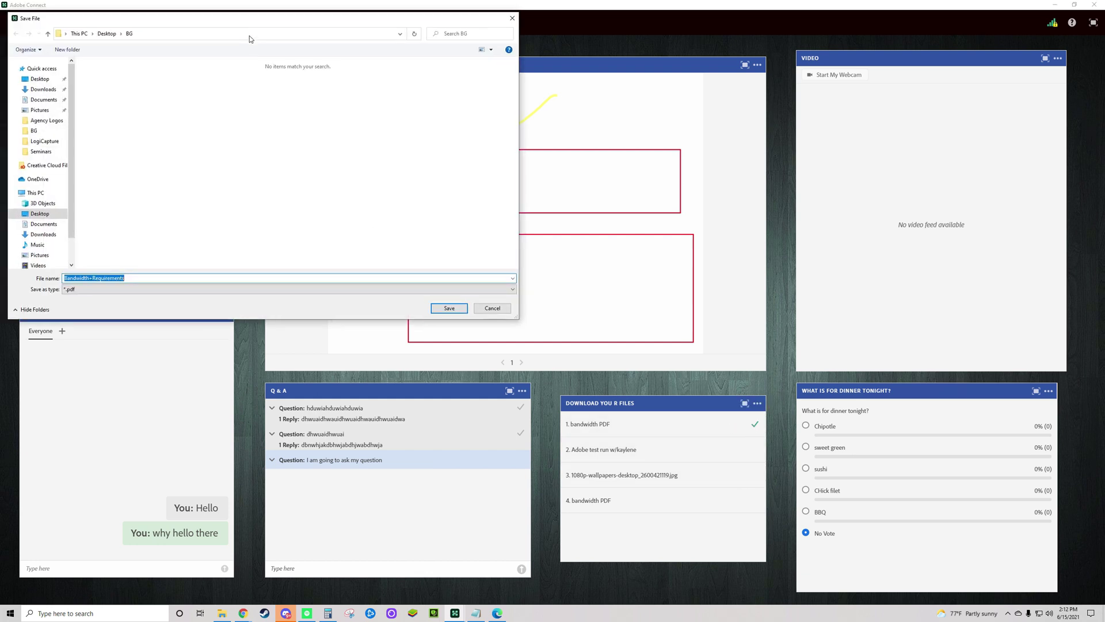
{"action": "left_click", "coordinate": [214, 200]}
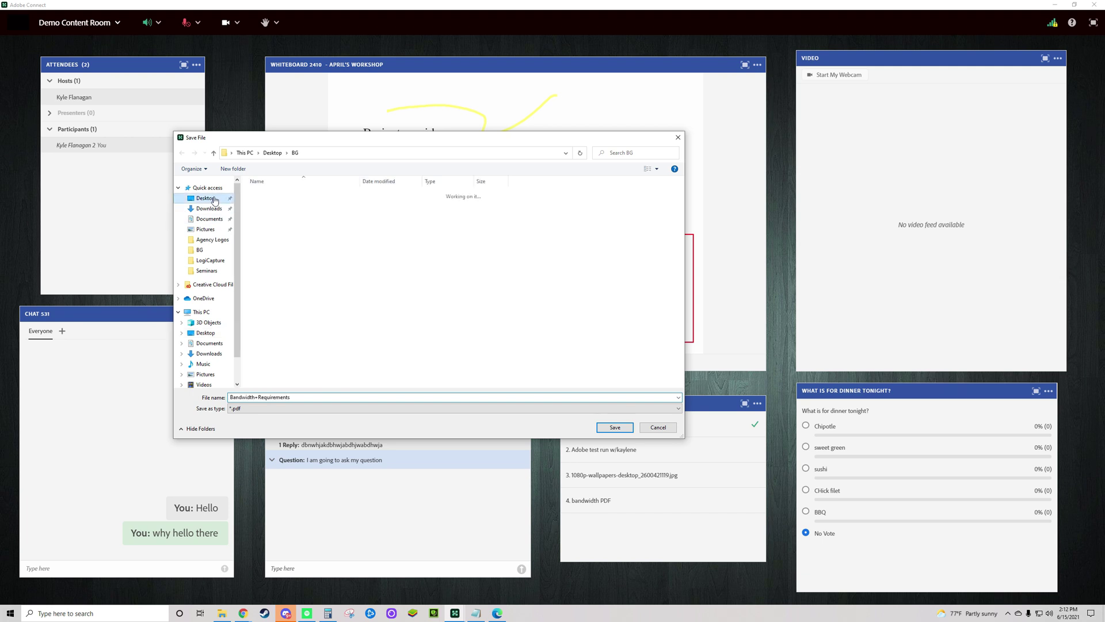
{"action": "left_click", "coordinate": [660, 426]}
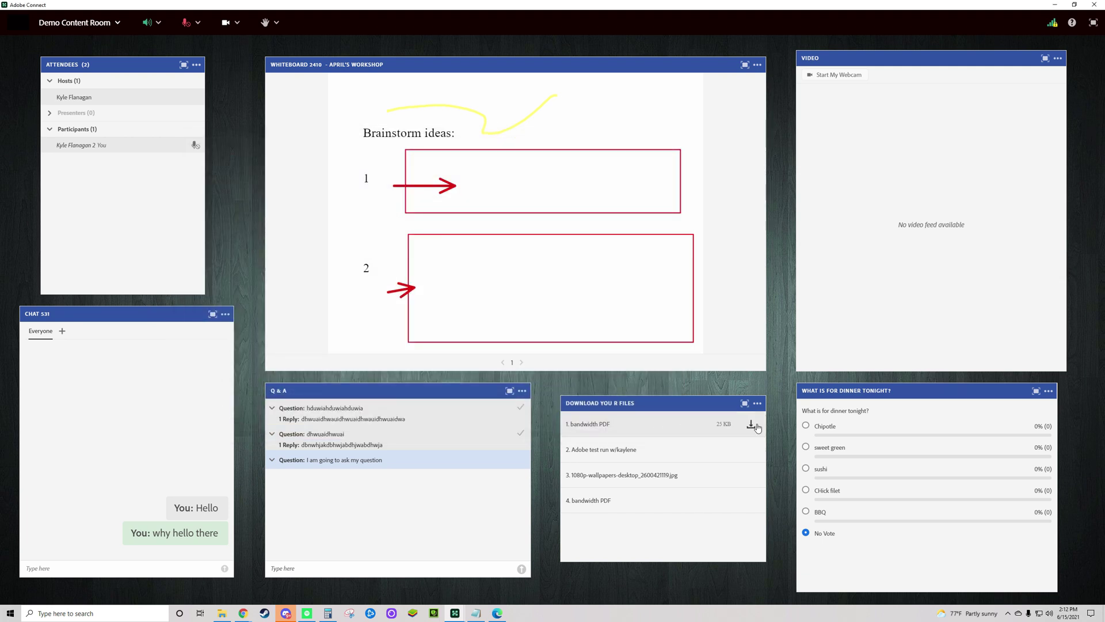
{"action": "left_click", "coordinate": [755, 424]}
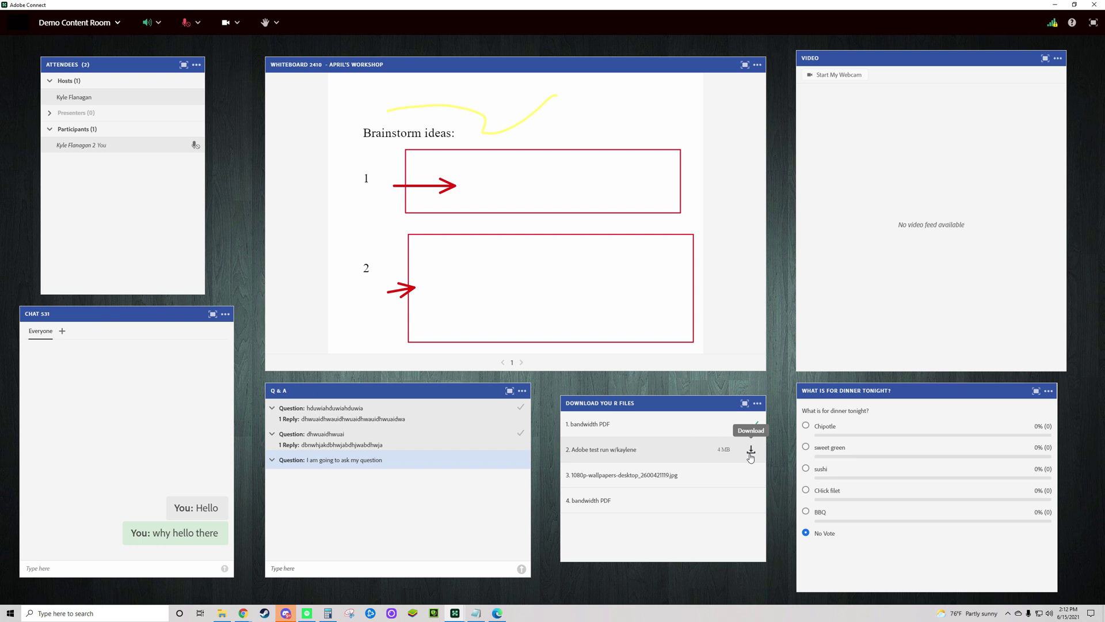
Select Chipotle in the 'What is for dinner tonight?' poll, bringing it to 100% (1)
{"action": "left_click", "coordinate": [849, 391]}
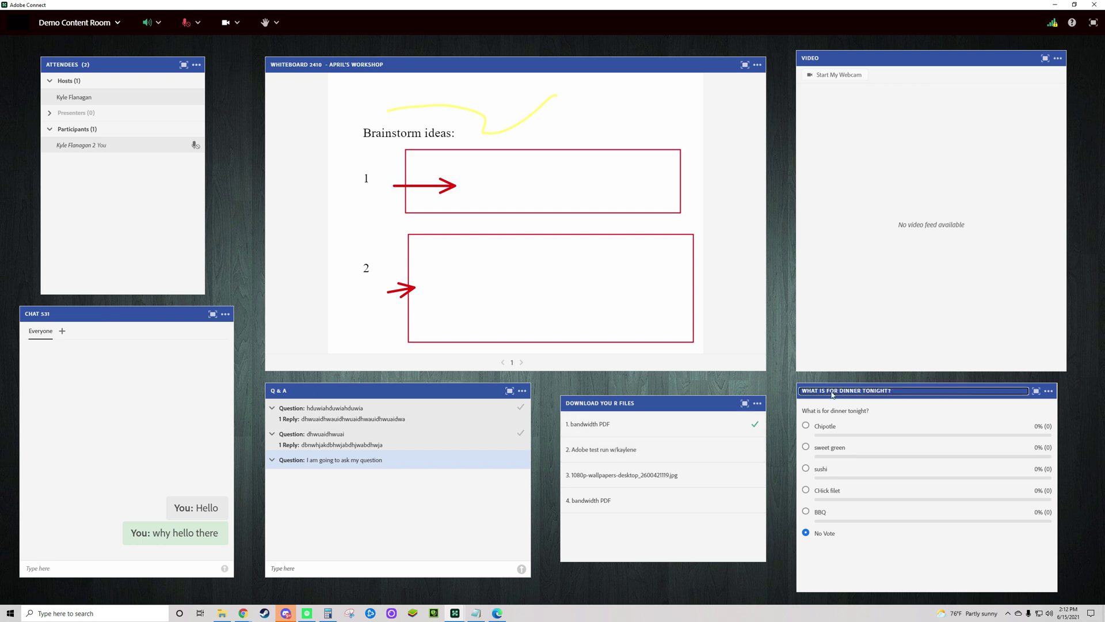
{"action": "left_click", "coordinate": [832, 394]}
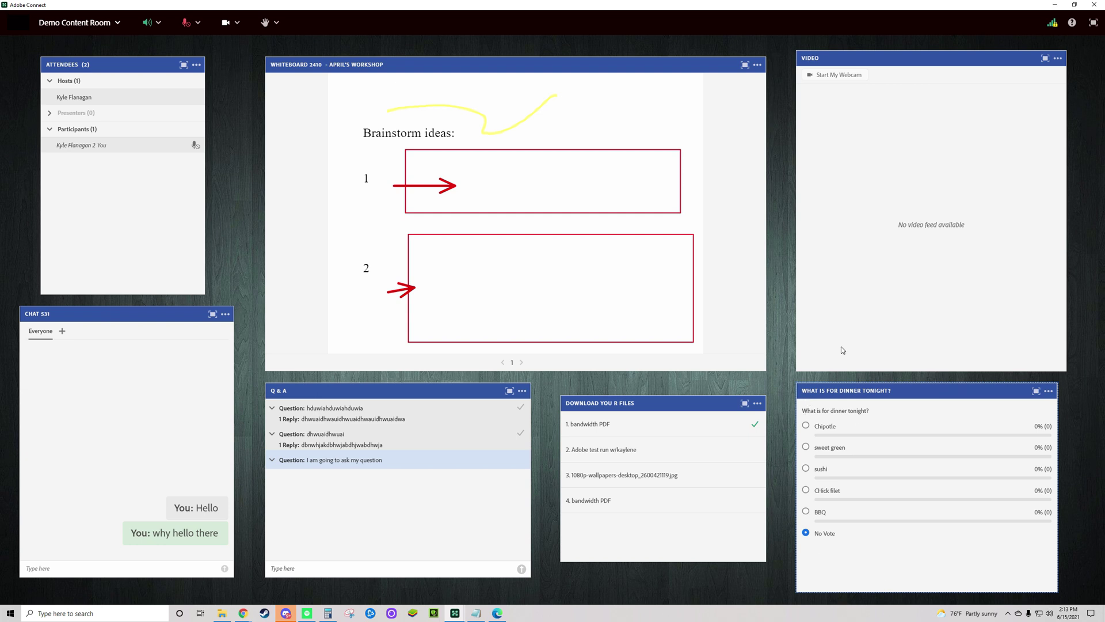
{"action": "left_click", "coordinate": [805, 425]}
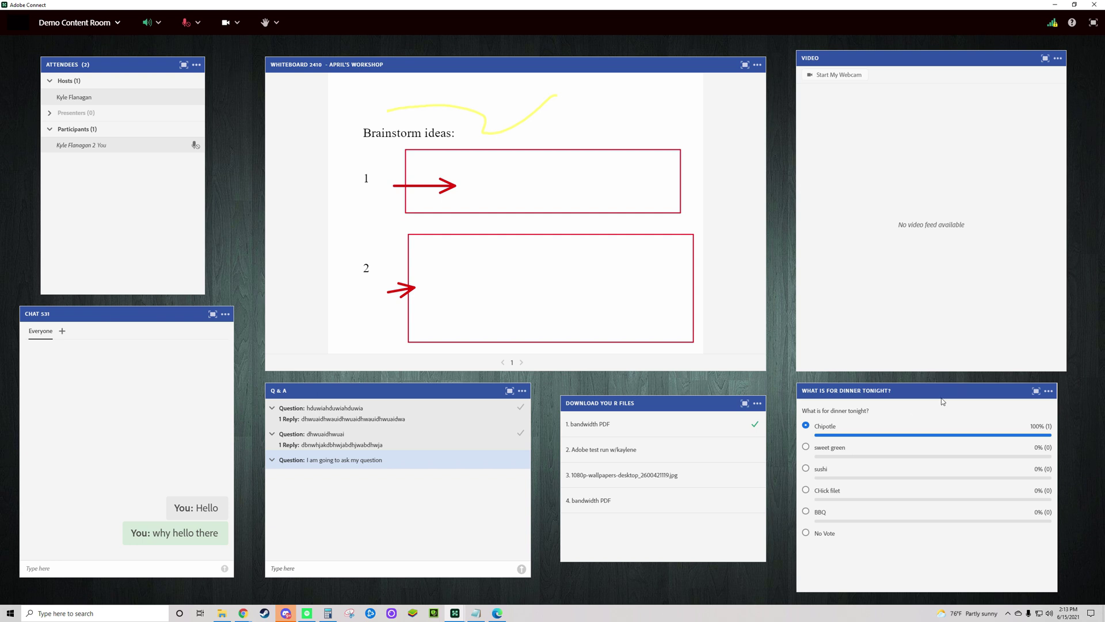
{"action": "left_click", "coordinate": [277, 24]}
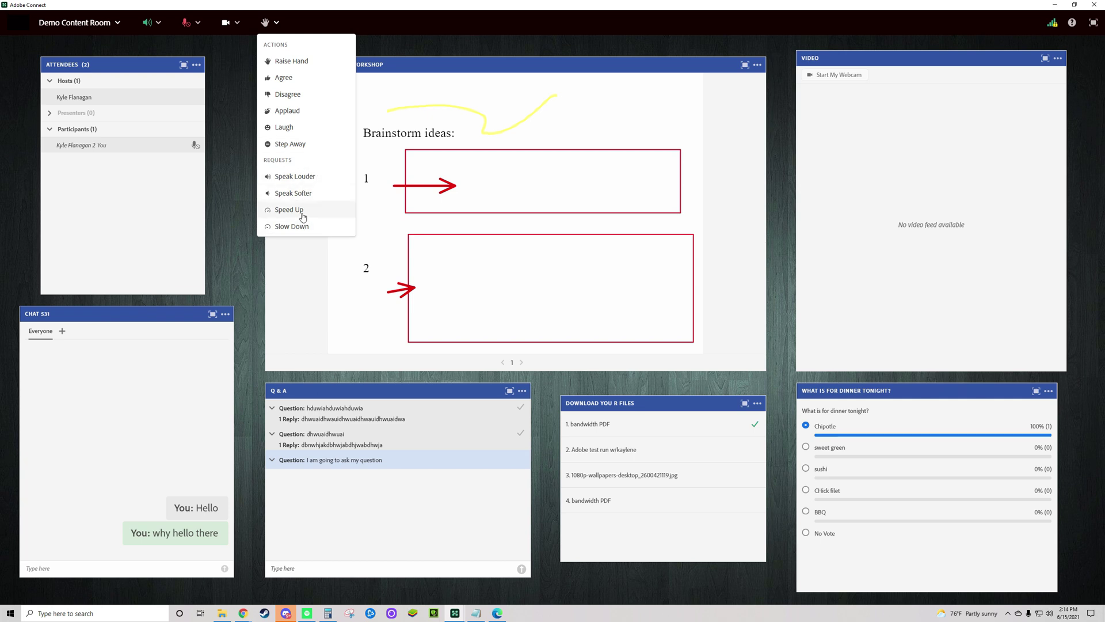
{"action": "left_click", "coordinate": [241, 194]}
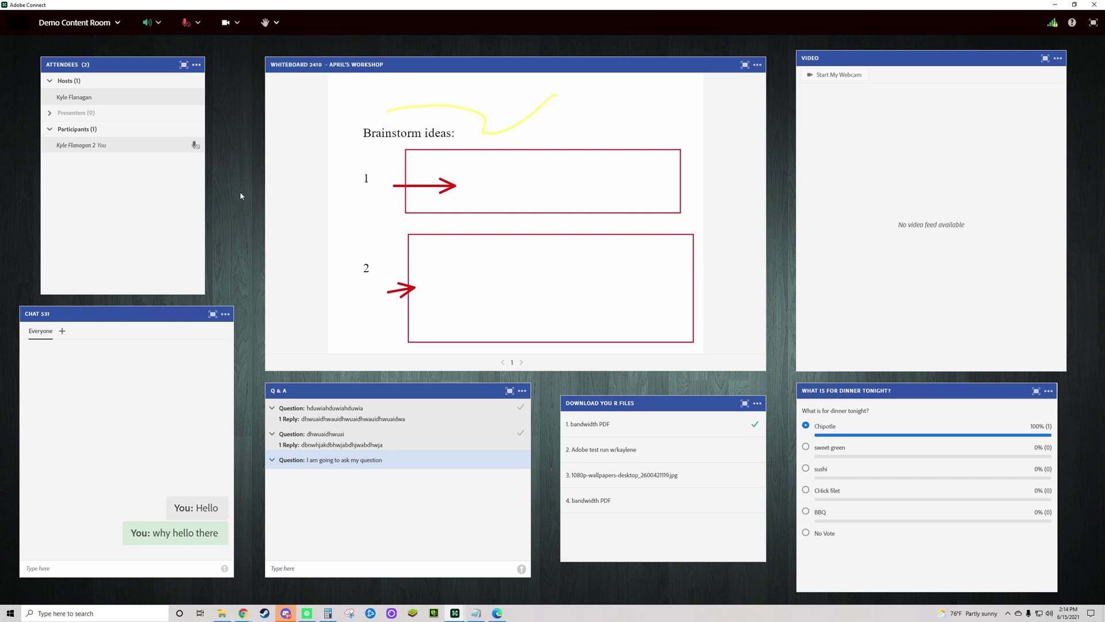